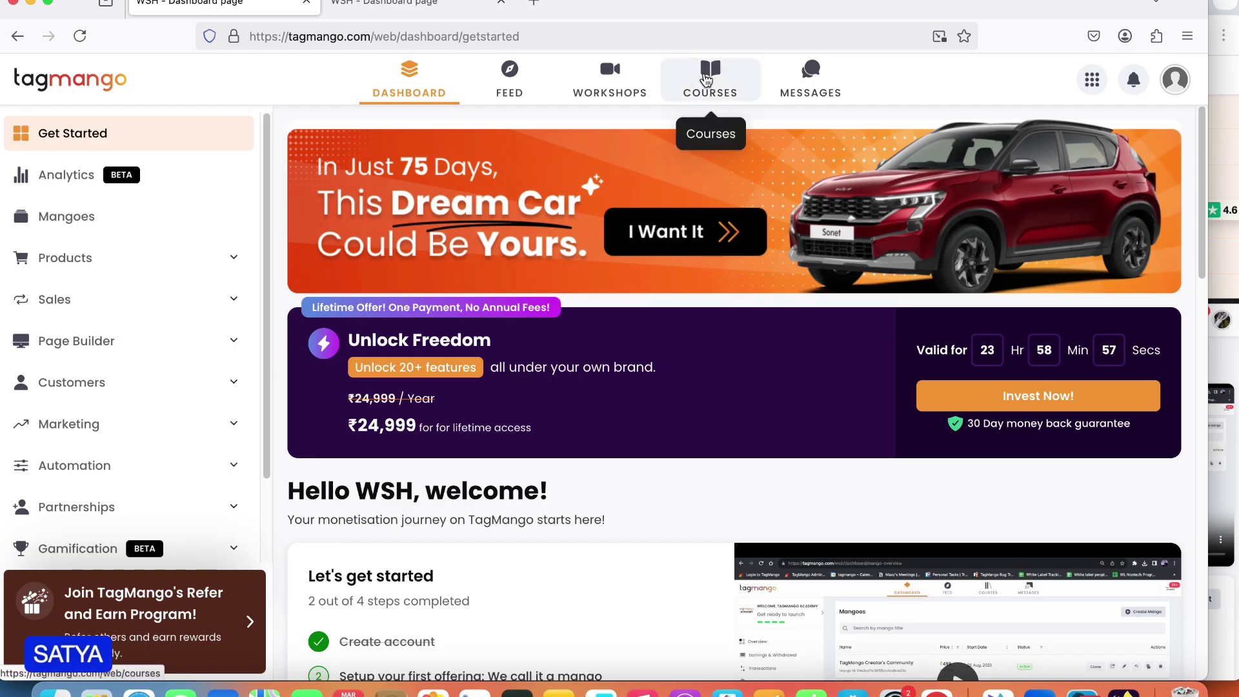
Try to create a course from Courses, then follow the No Mango prompt to create a mango.
left_click(710, 80)
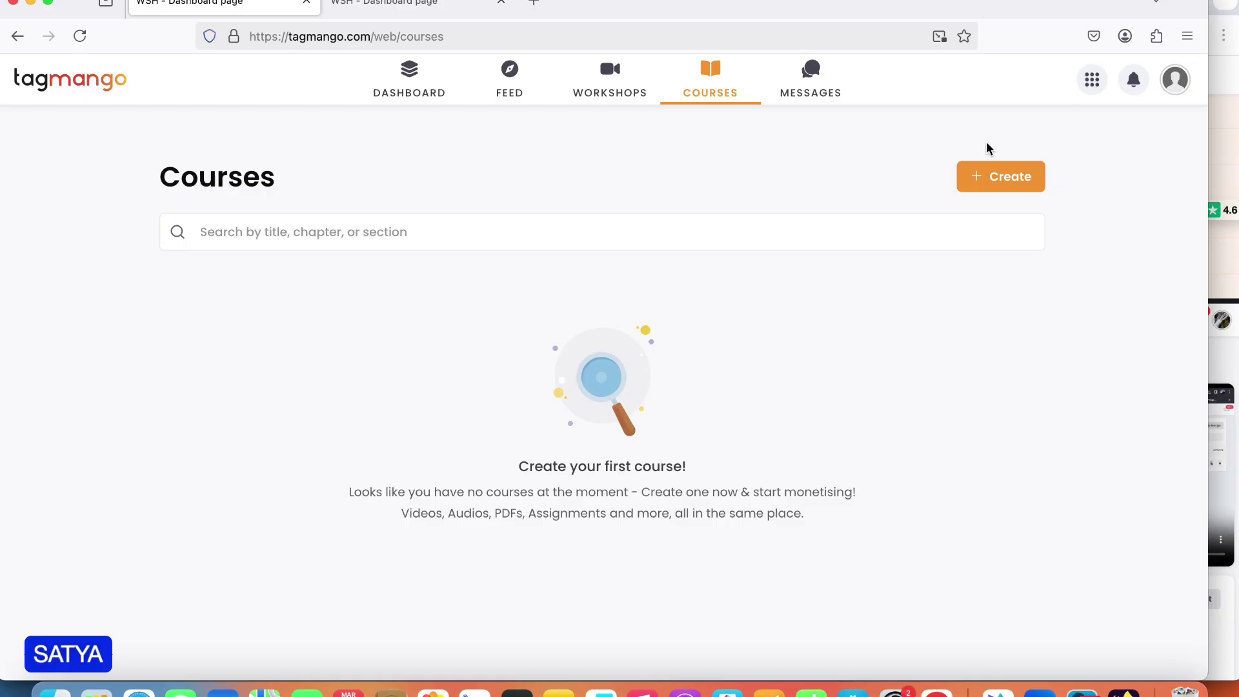
left_click(998, 180)
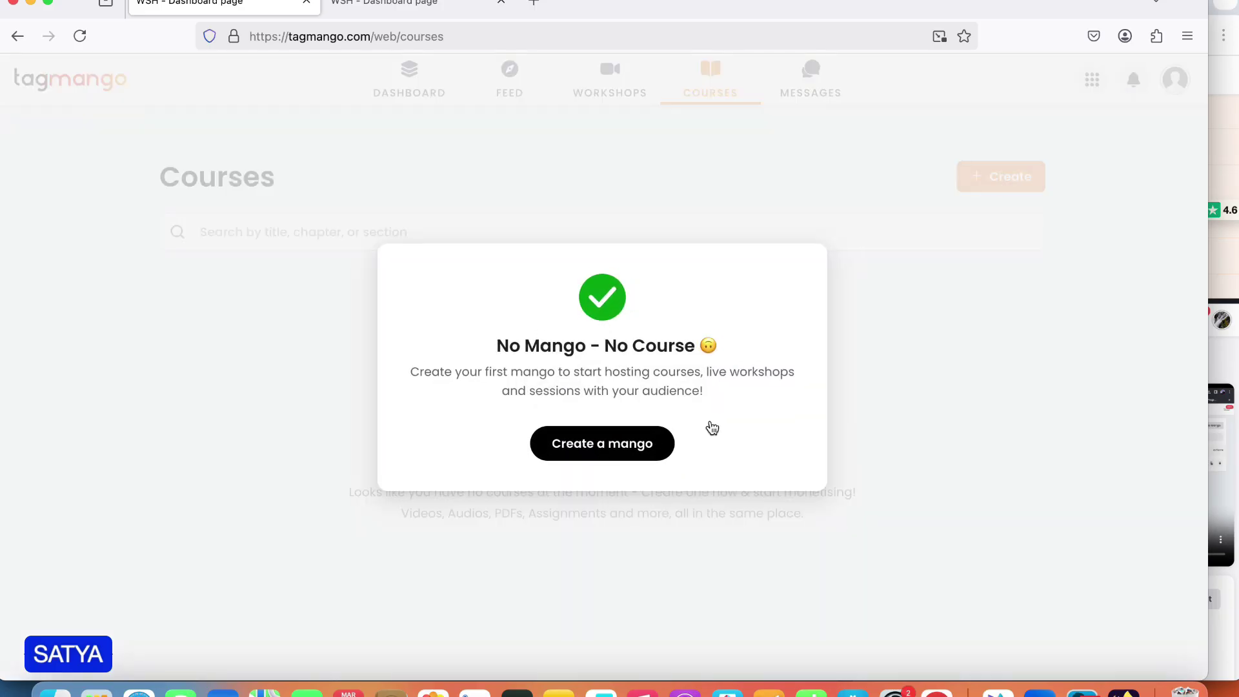
left_click(603, 446)
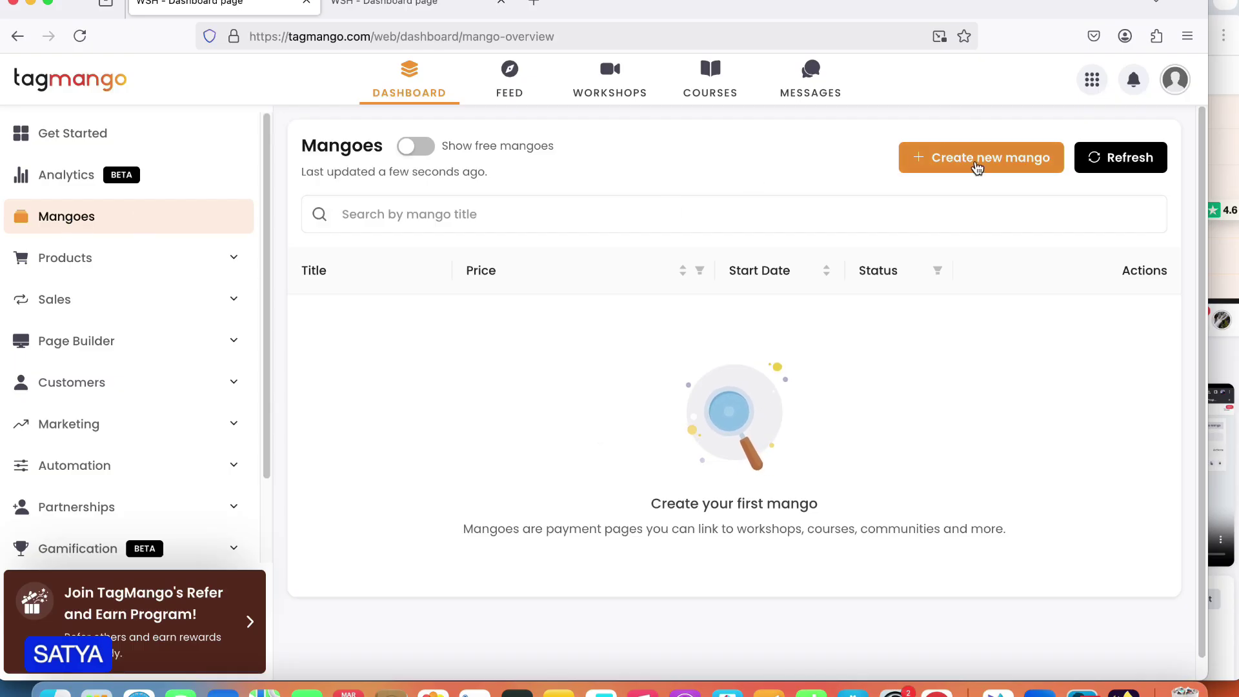
Start a new mango titled 'Free Course' with a Free Content / Useful bulleted description.
left_click(976, 162)
left_click(250, 280)
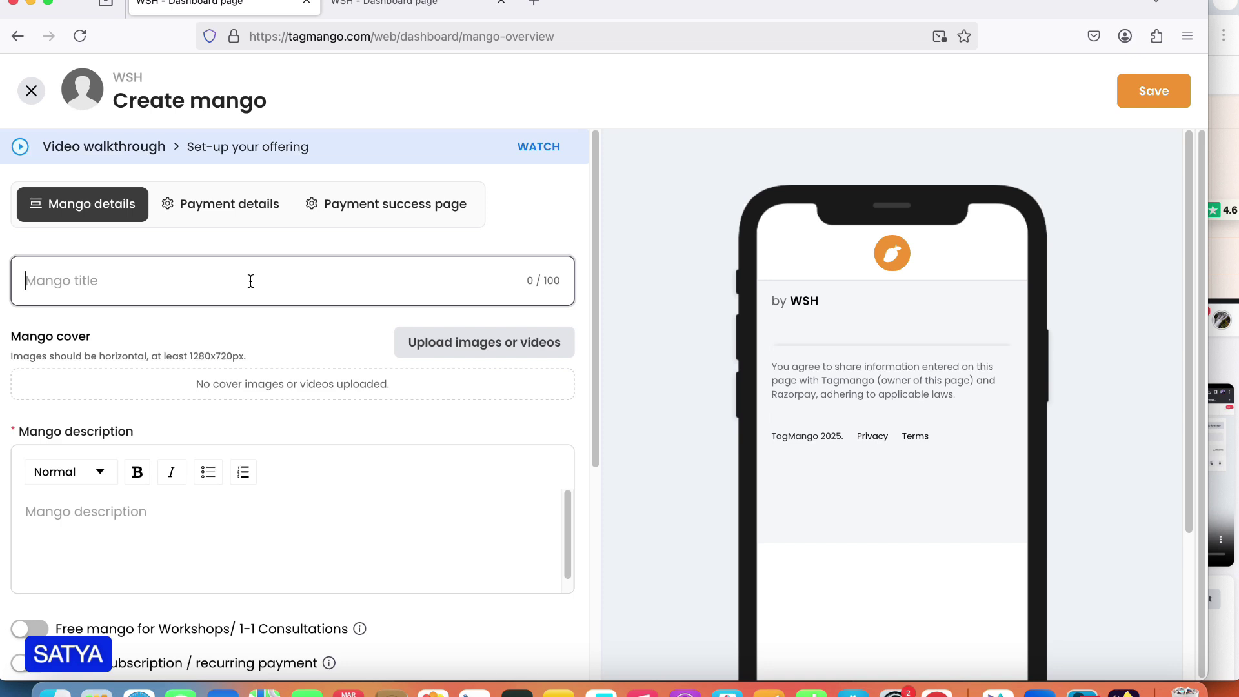
type("Free Course")
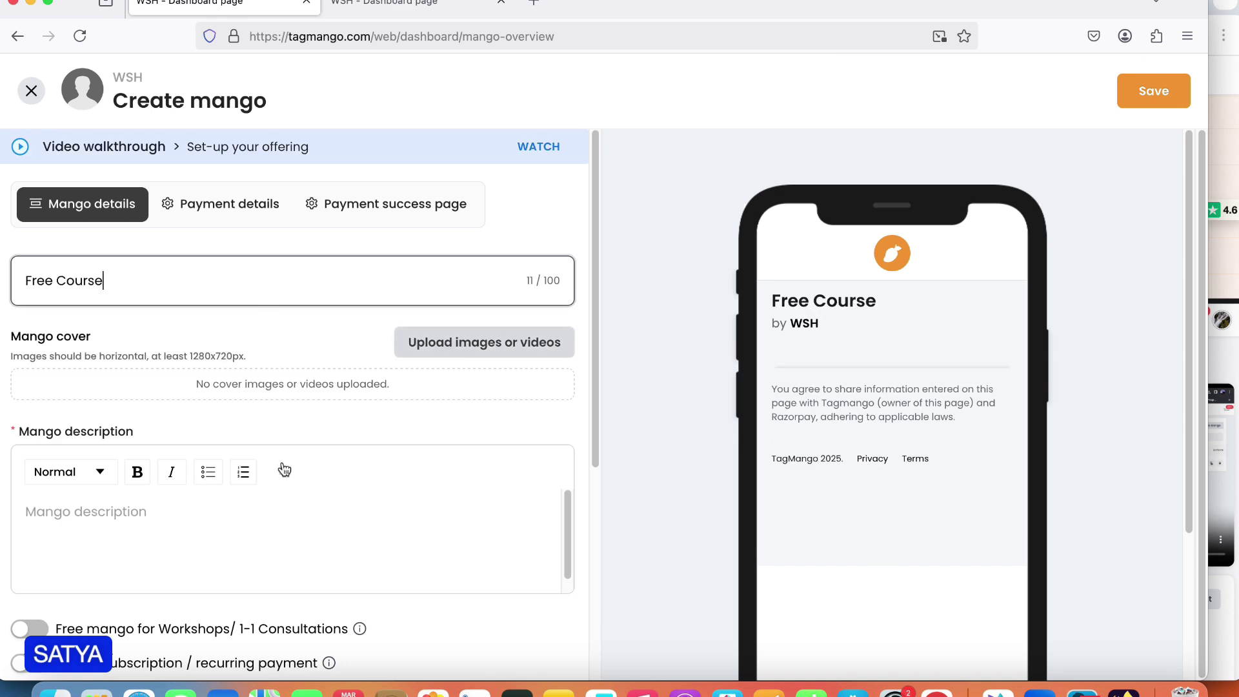
left_click(114, 506)
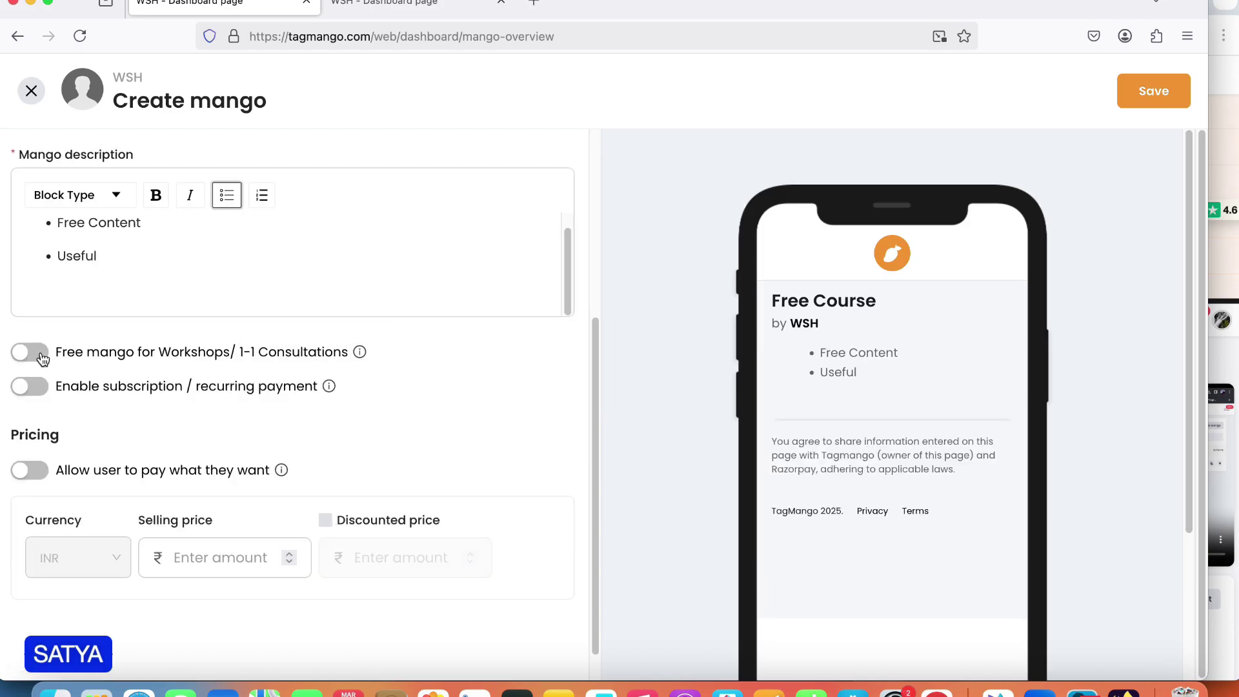
Leave Free mango off and set a ₹499 selling price, reviewing the ₹49.90 platform fee.
left_click(29, 353)
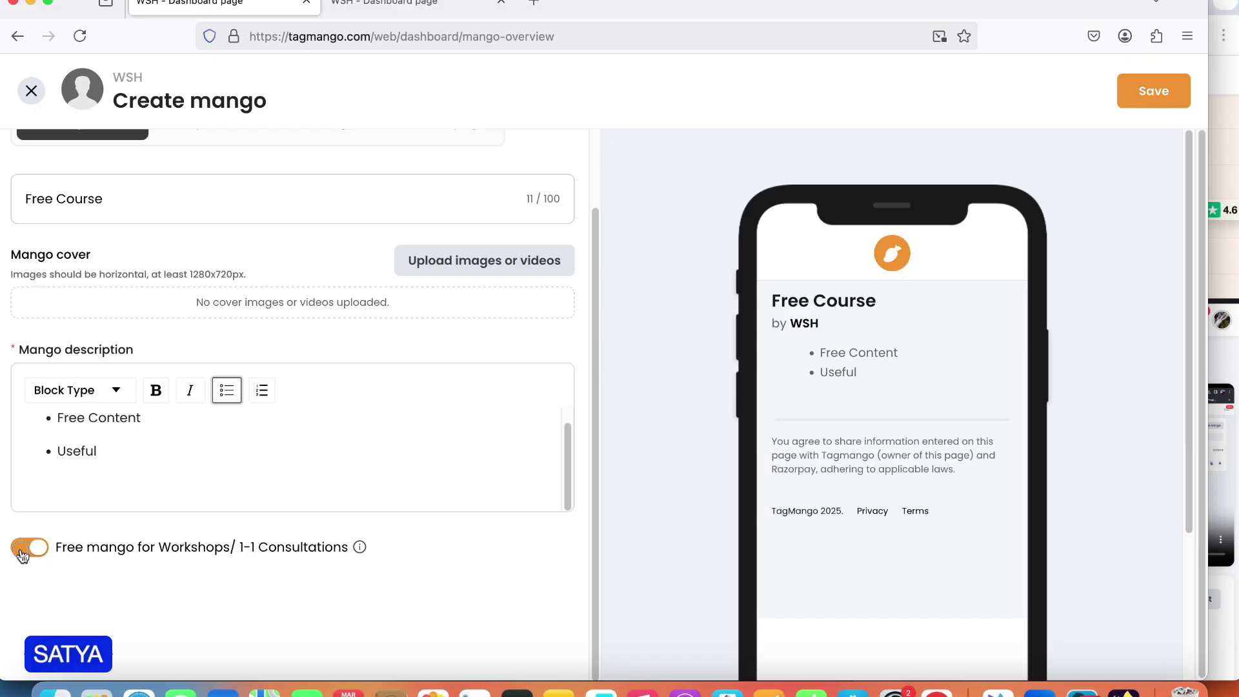
left_click(24, 549)
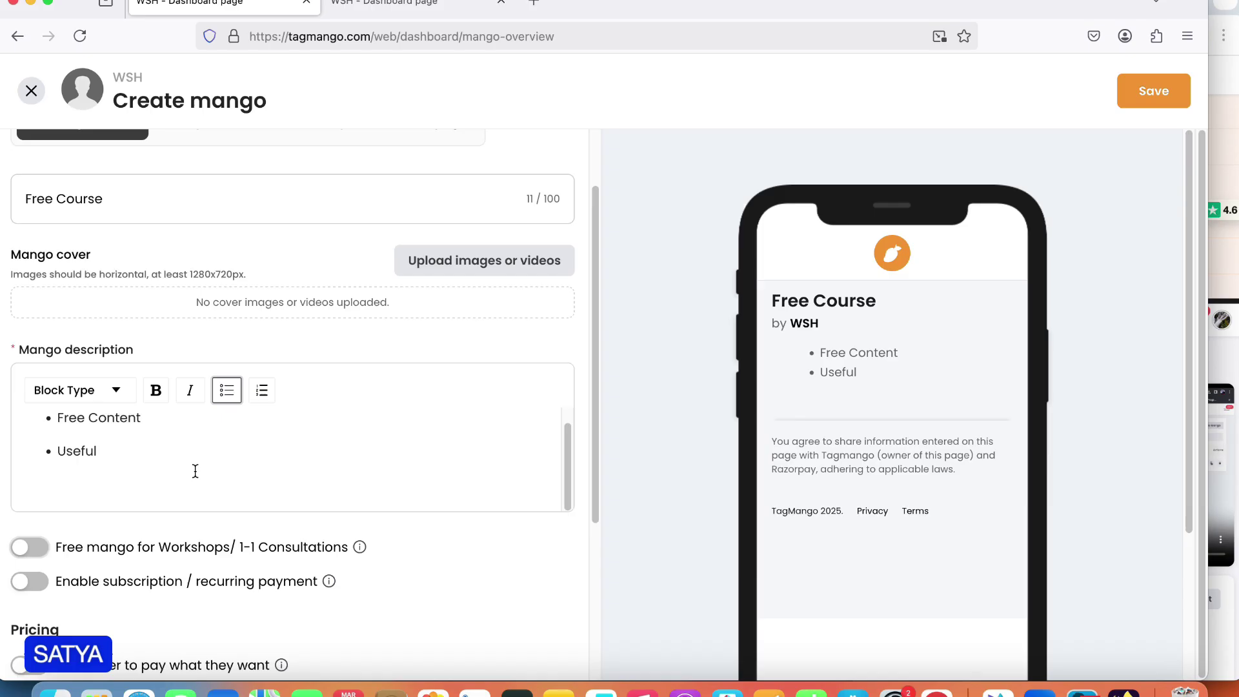
scroll(194, 470, "down", 5)
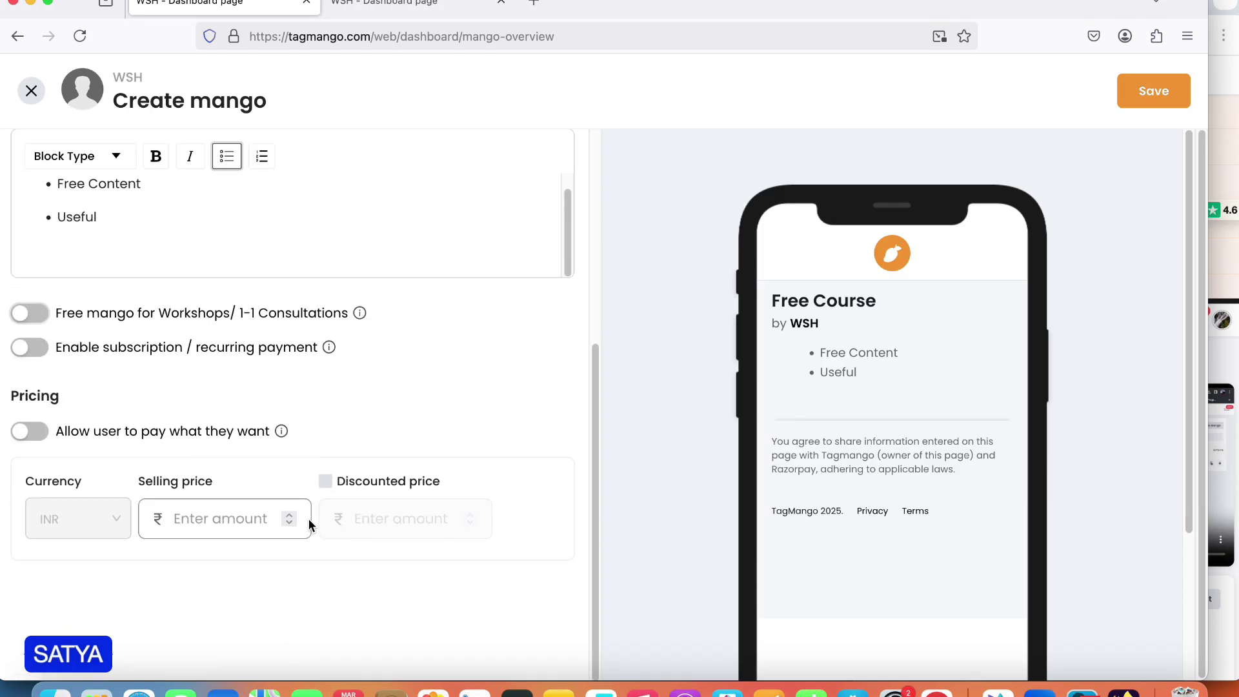
left_click(206, 520)
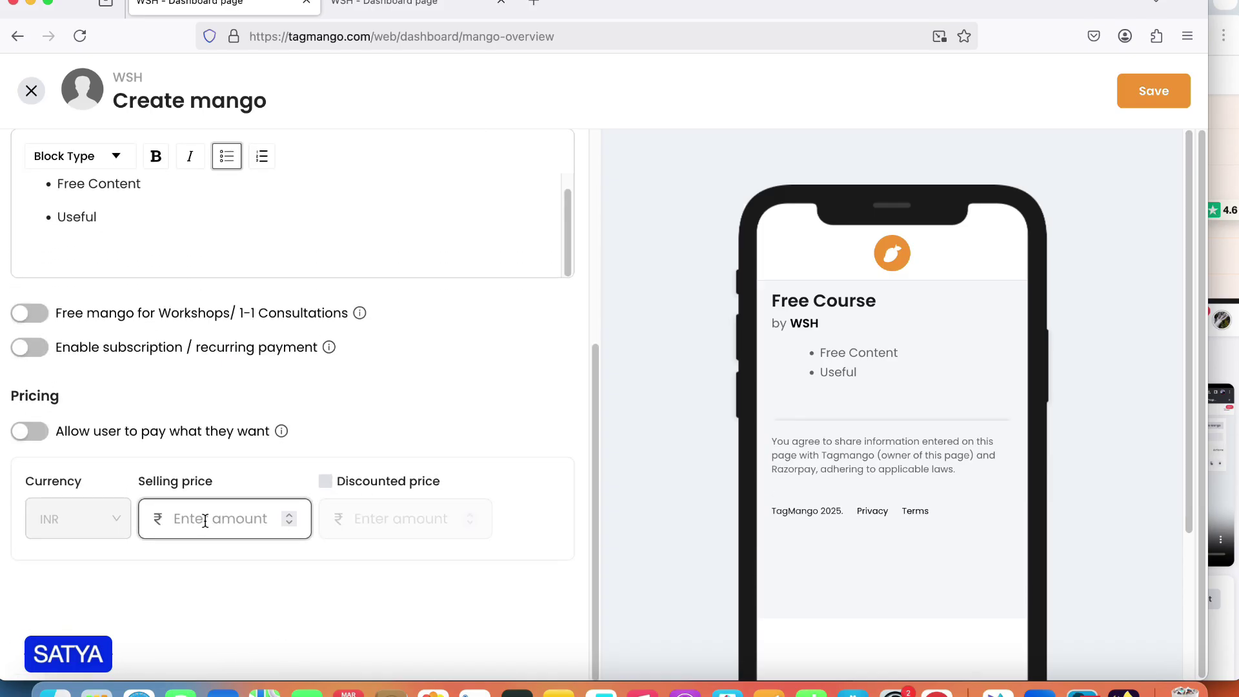
type("499")
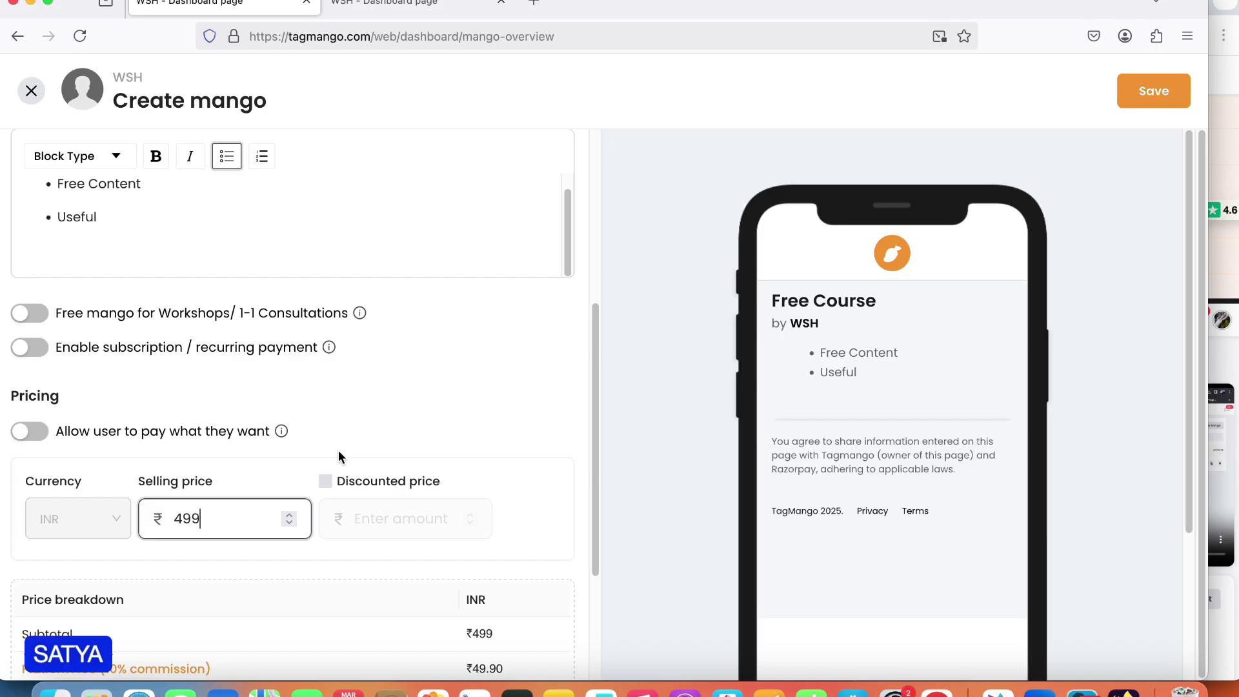
left_click(661, 372)
scroll(669, 468, "down", 3)
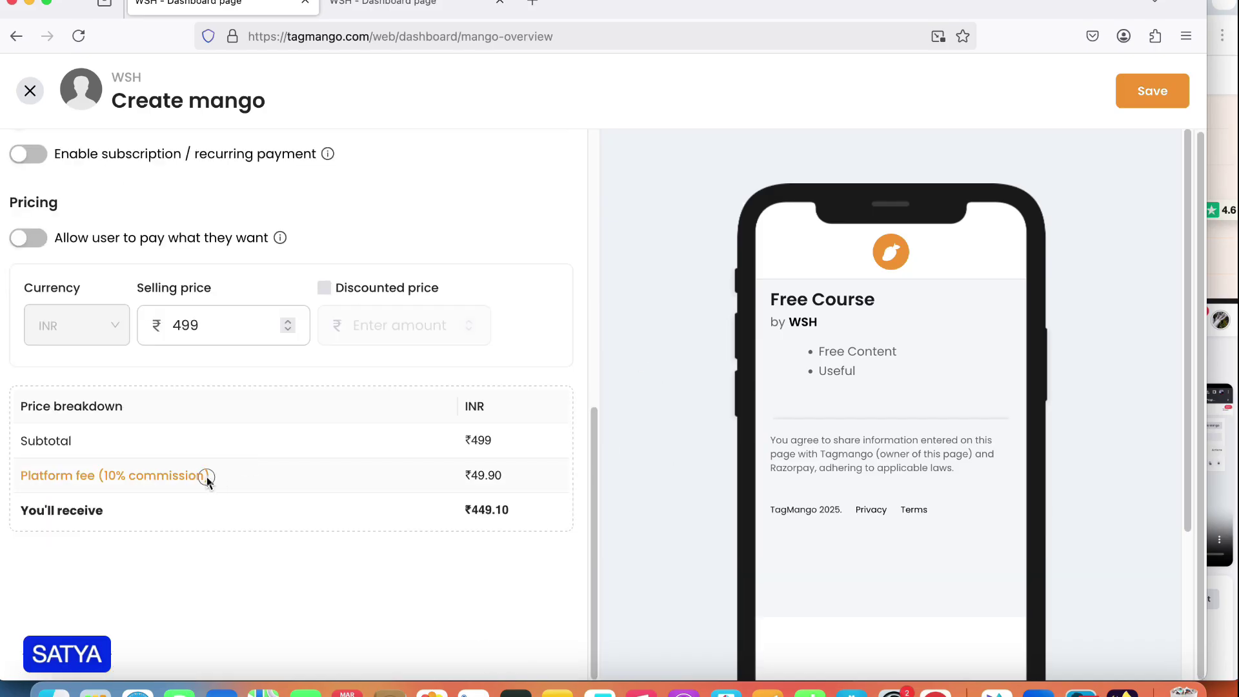
left_click_drag(209, 475, 27, 476)
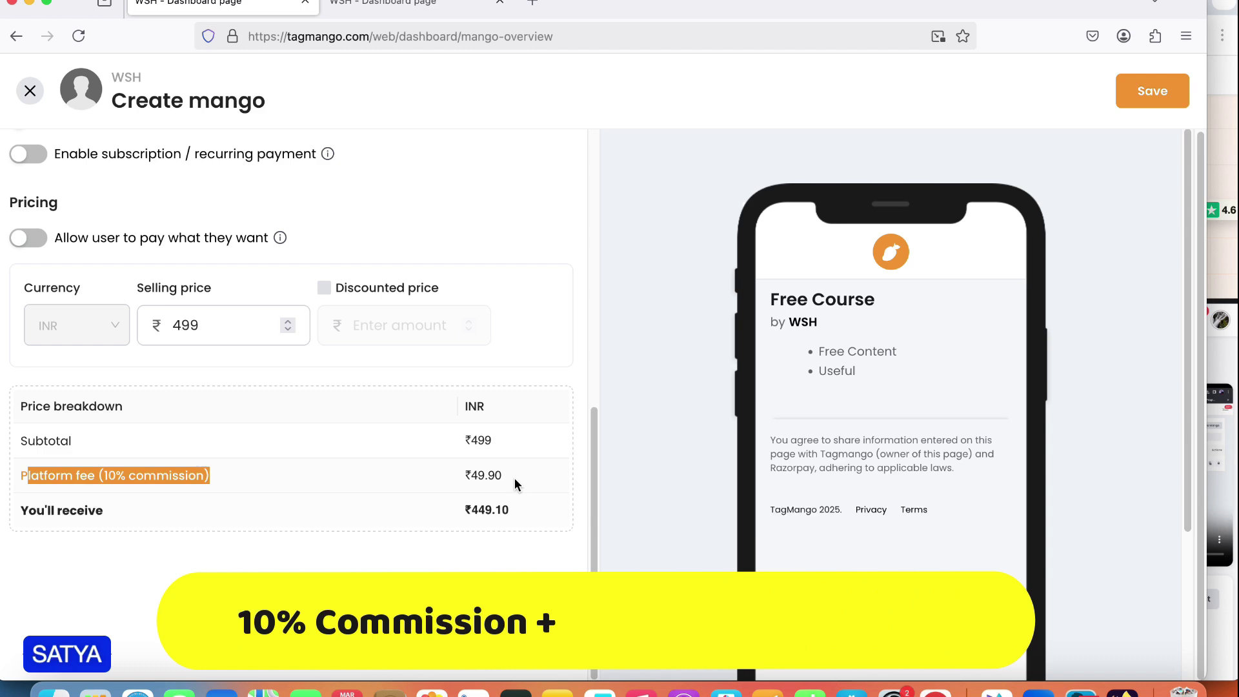
left_click_drag(504, 476, 460, 475)
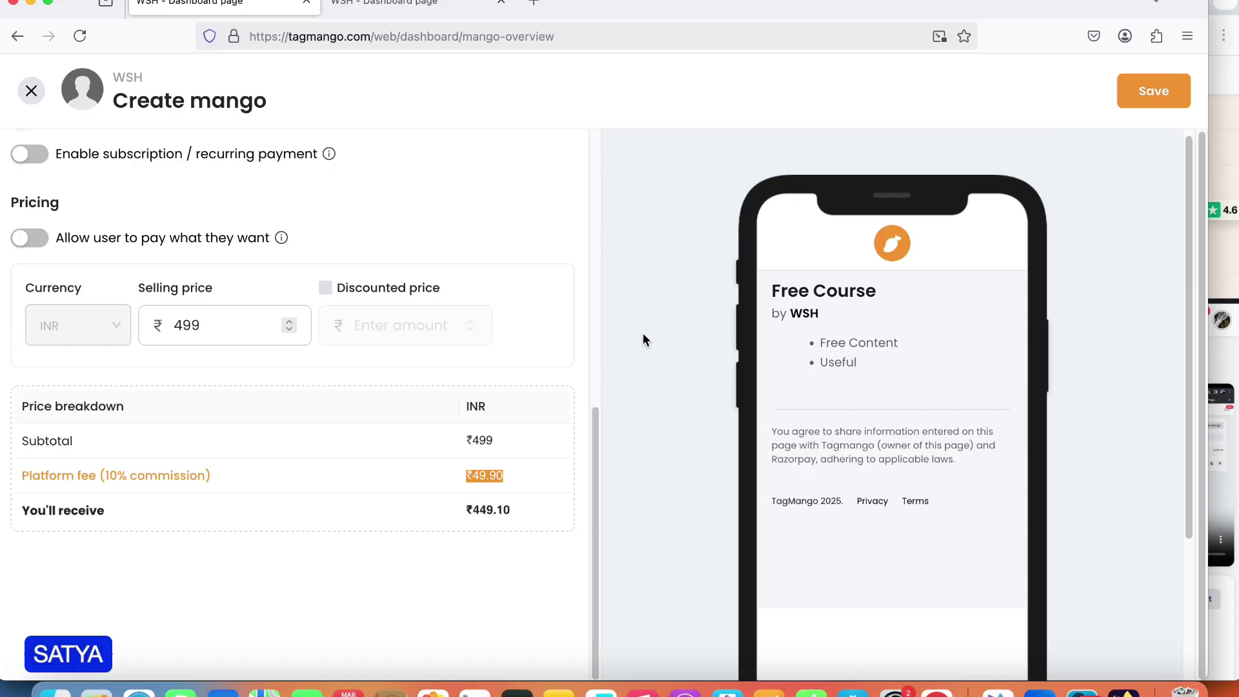
scroll(412, 504, "up", 4)
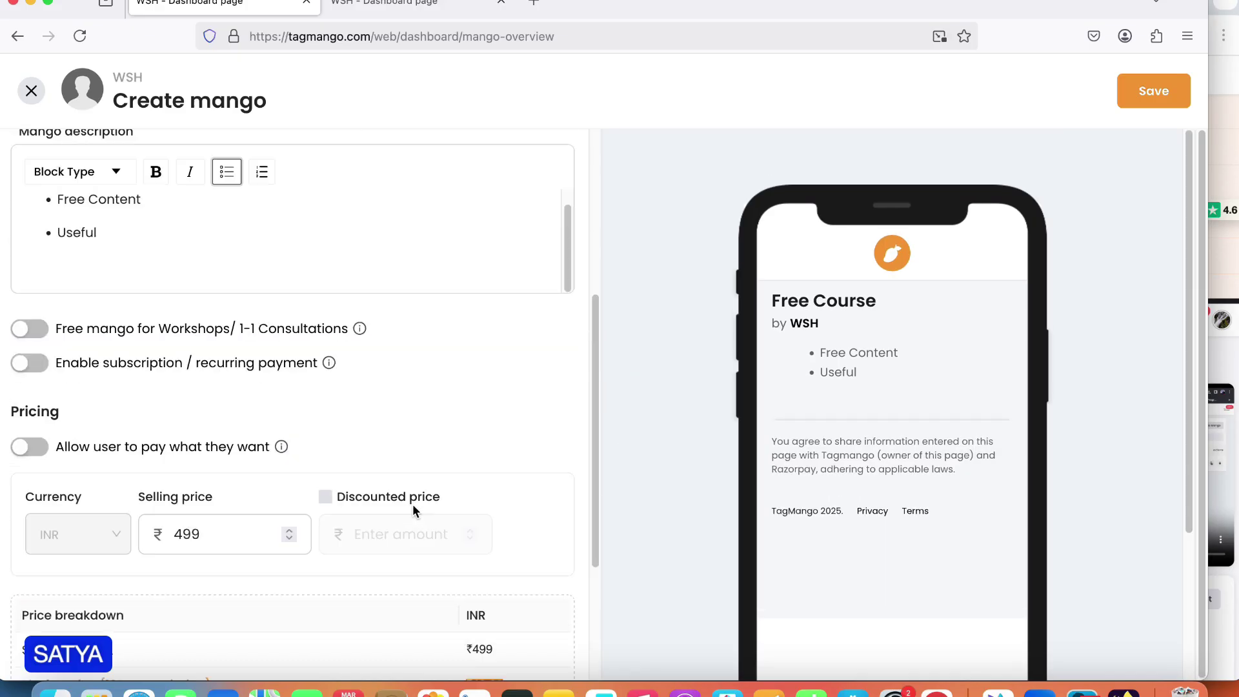
scroll(412, 504, "up", 4)
scroll(440, 520, "up", 2)
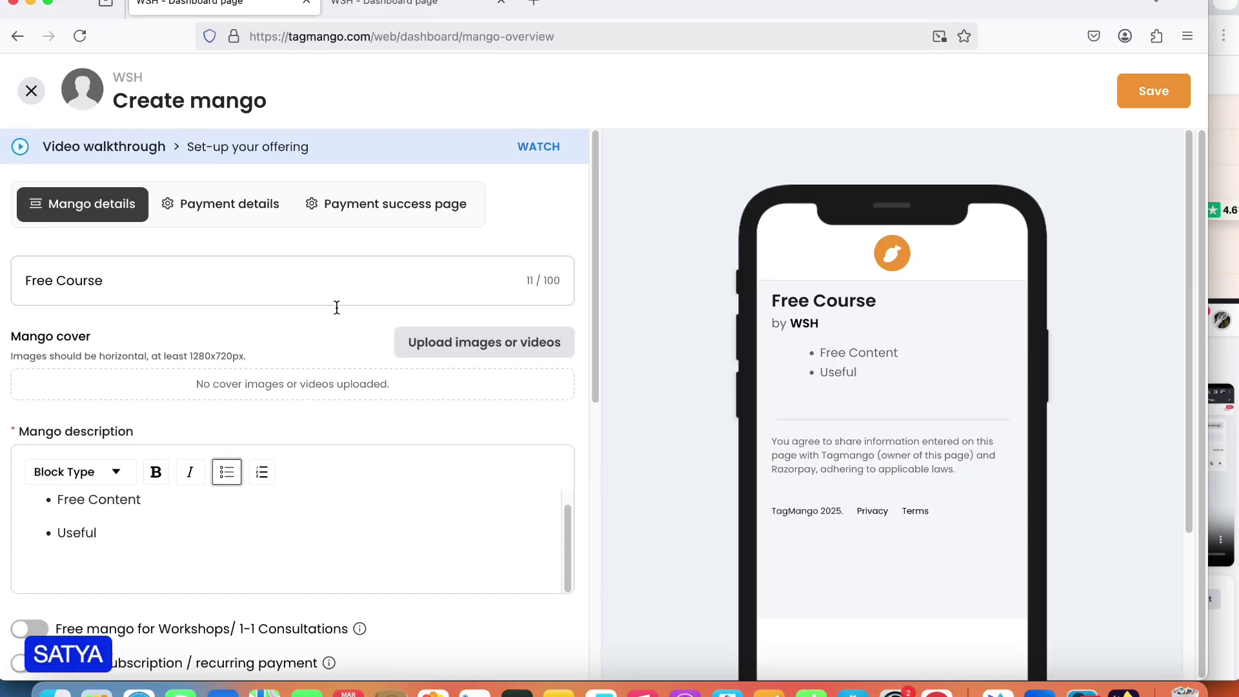
In advanced payment settings, enable OTP-less checkout and email notifications for every purchase.
left_click(221, 206)
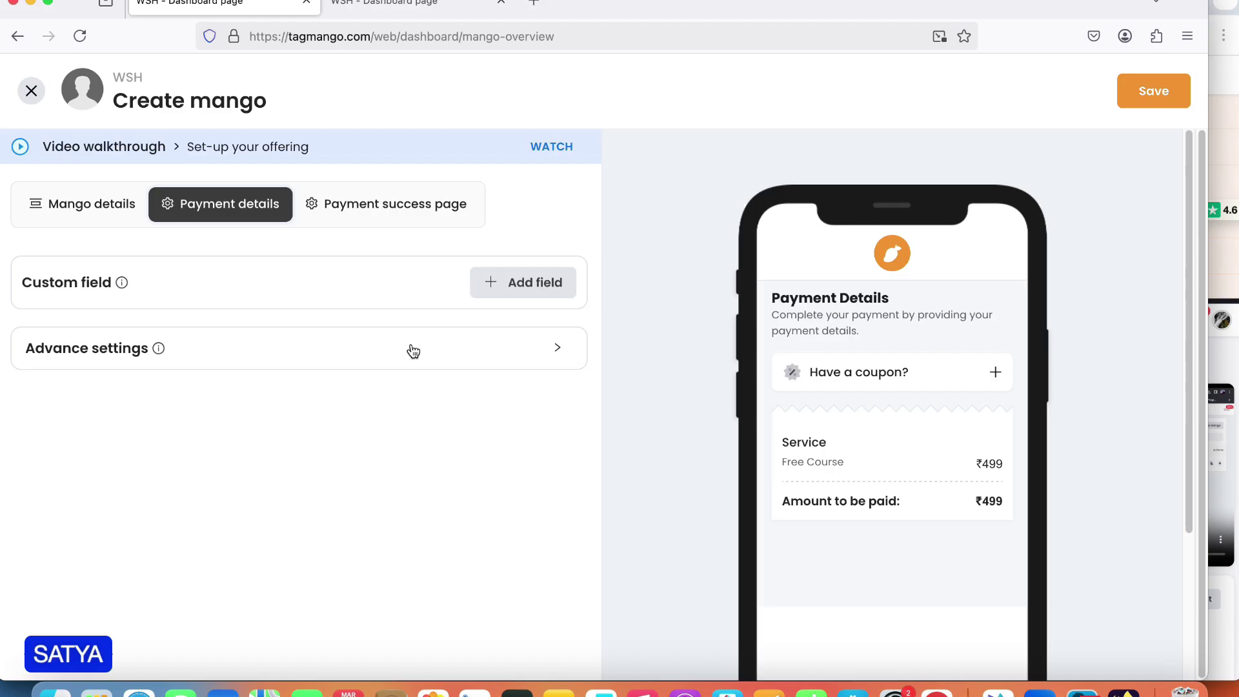
left_click(482, 346)
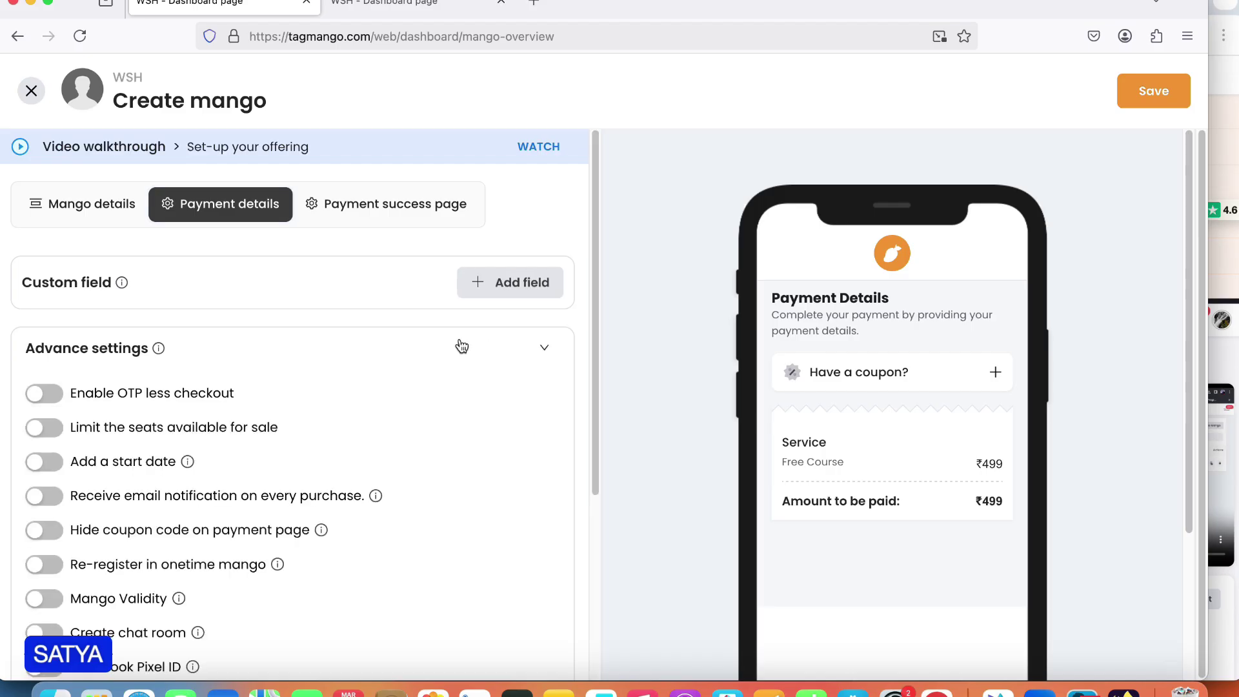
left_click(54, 400)
scroll(242, 377, "down", 3)
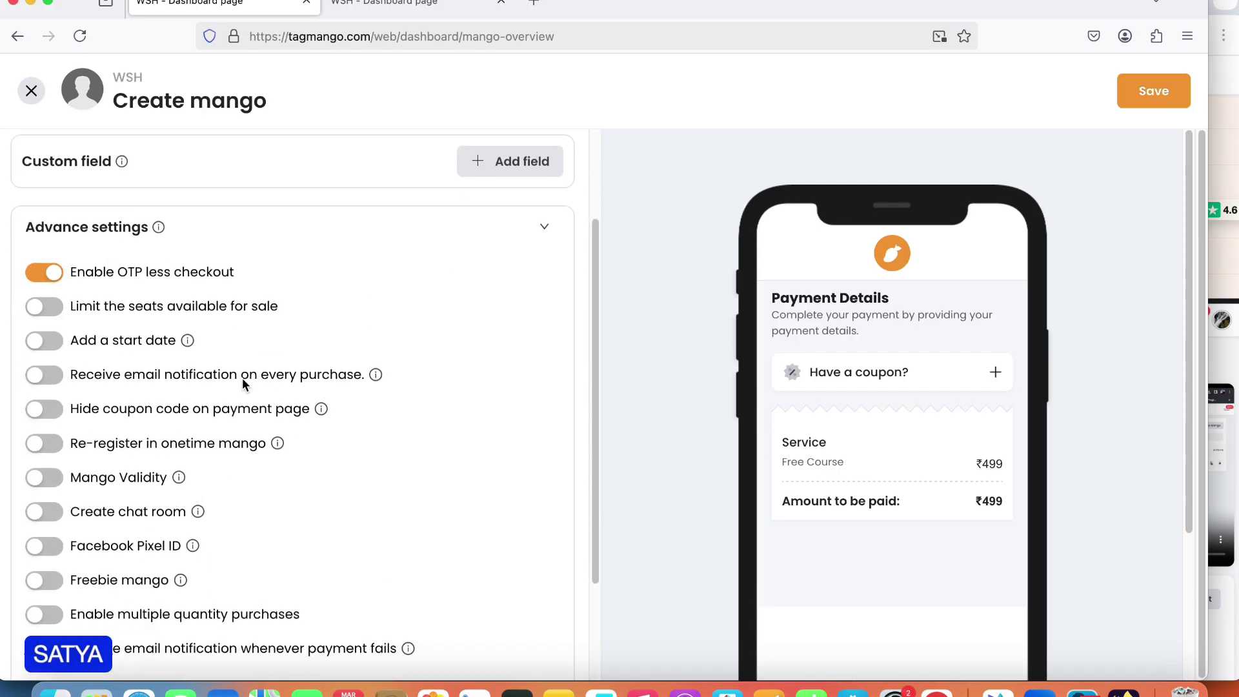
left_click(182, 309)
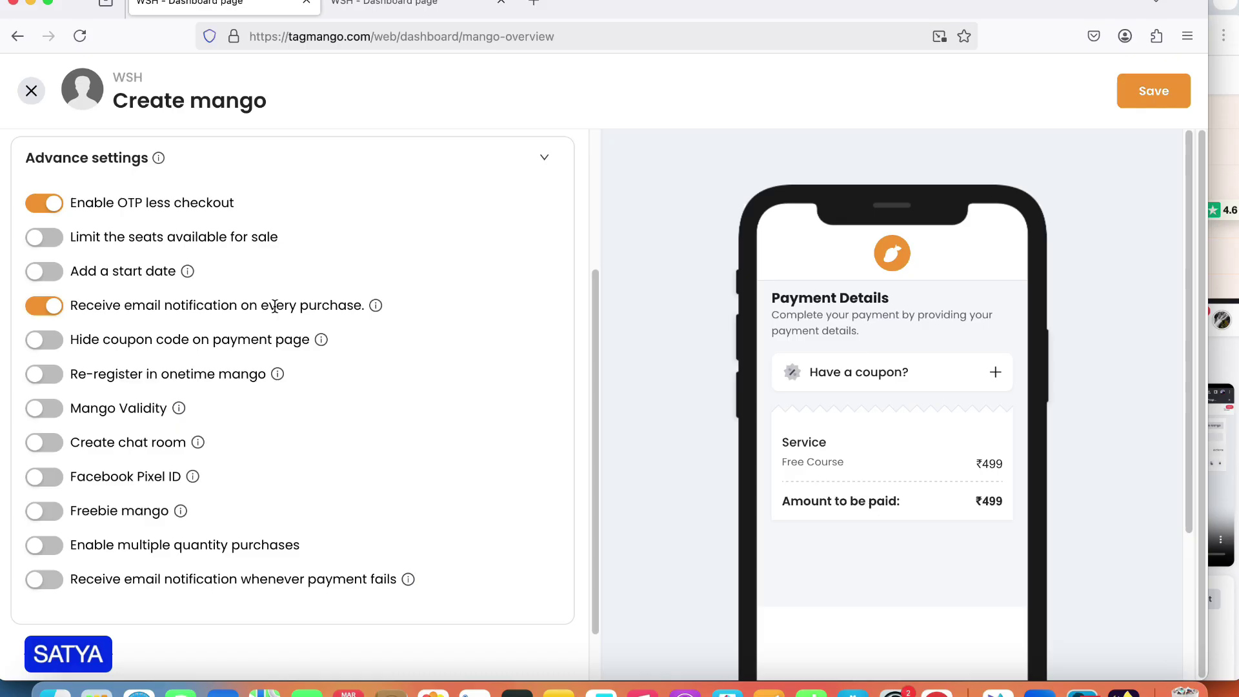
scroll(290, 504, "down", 1)
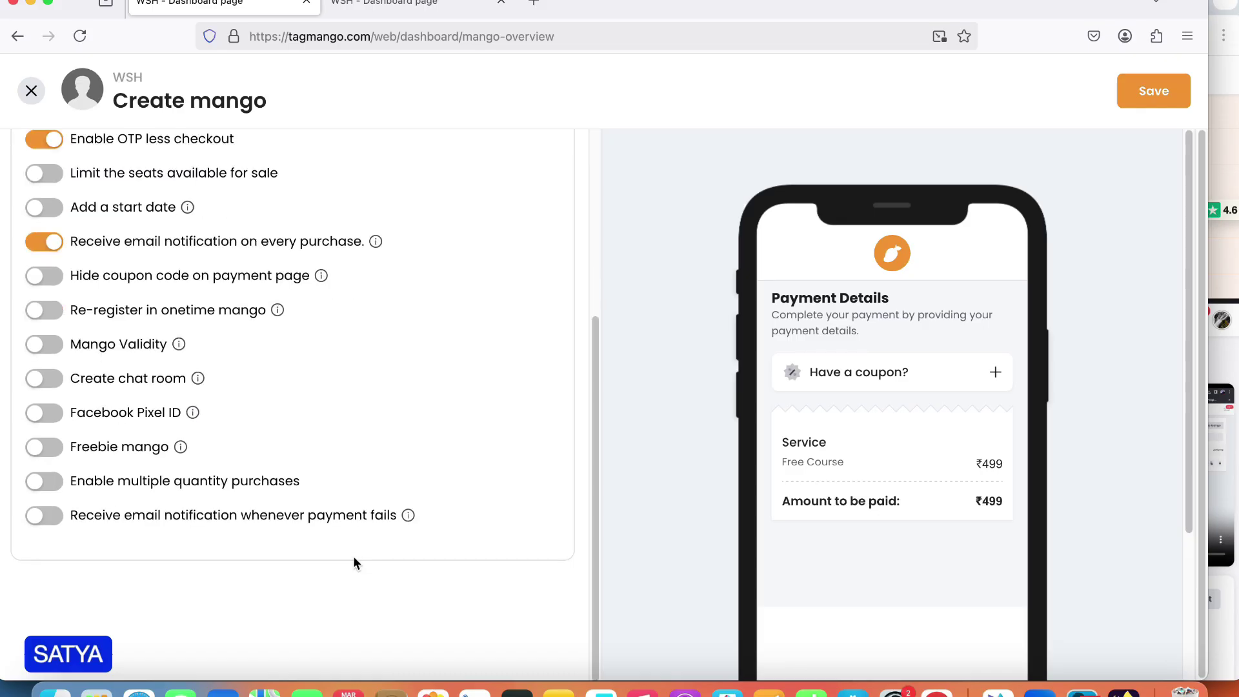
Leave validity and Facebook Pixel off, and enable email notifications for failed payments.
left_click(38, 341)
left_click(115, 391)
type("3")
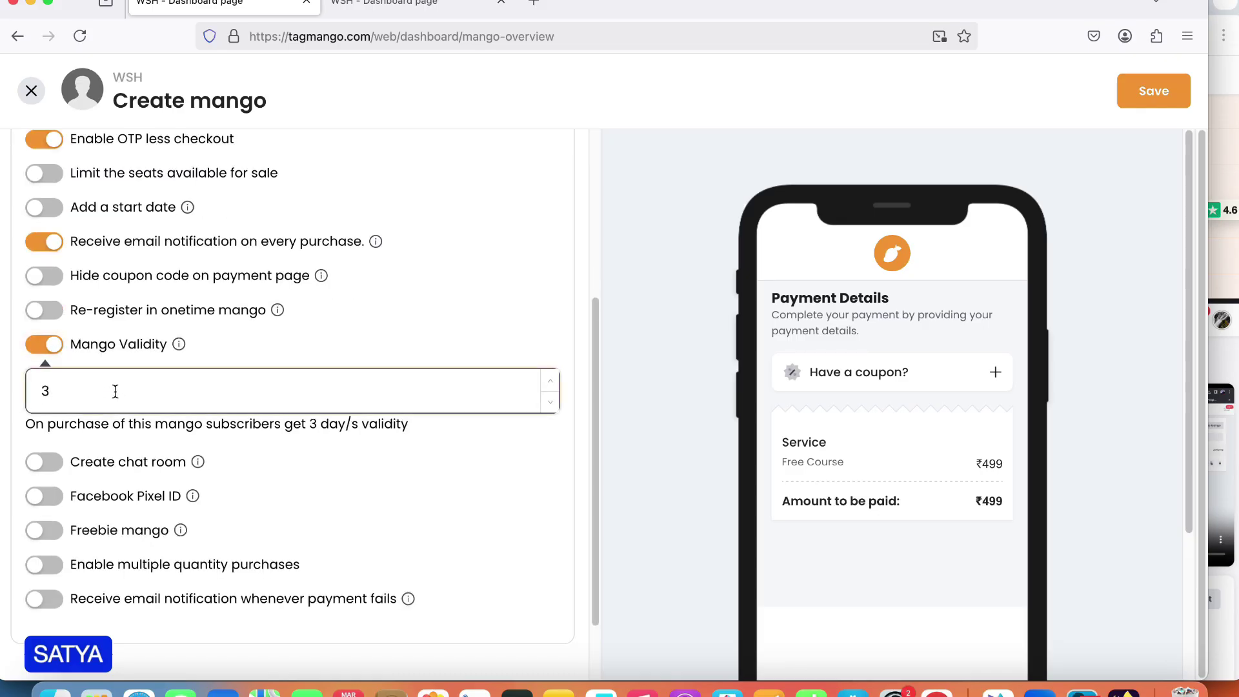
type("65")
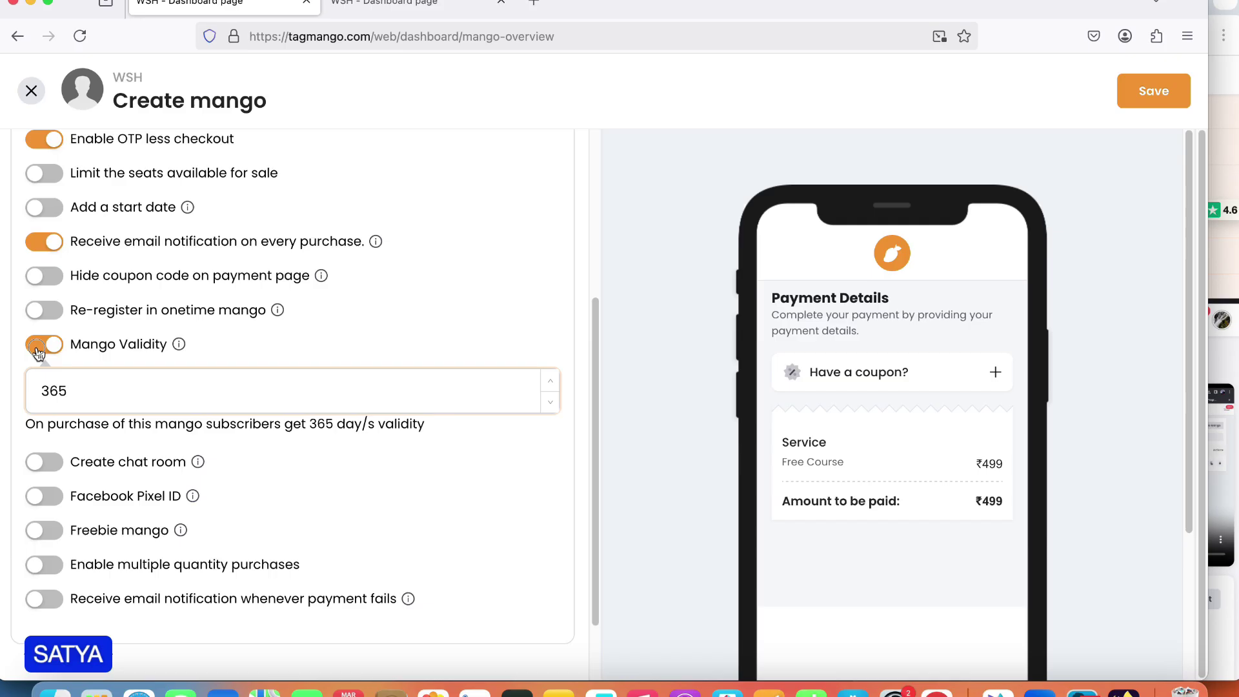
left_click(39, 346)
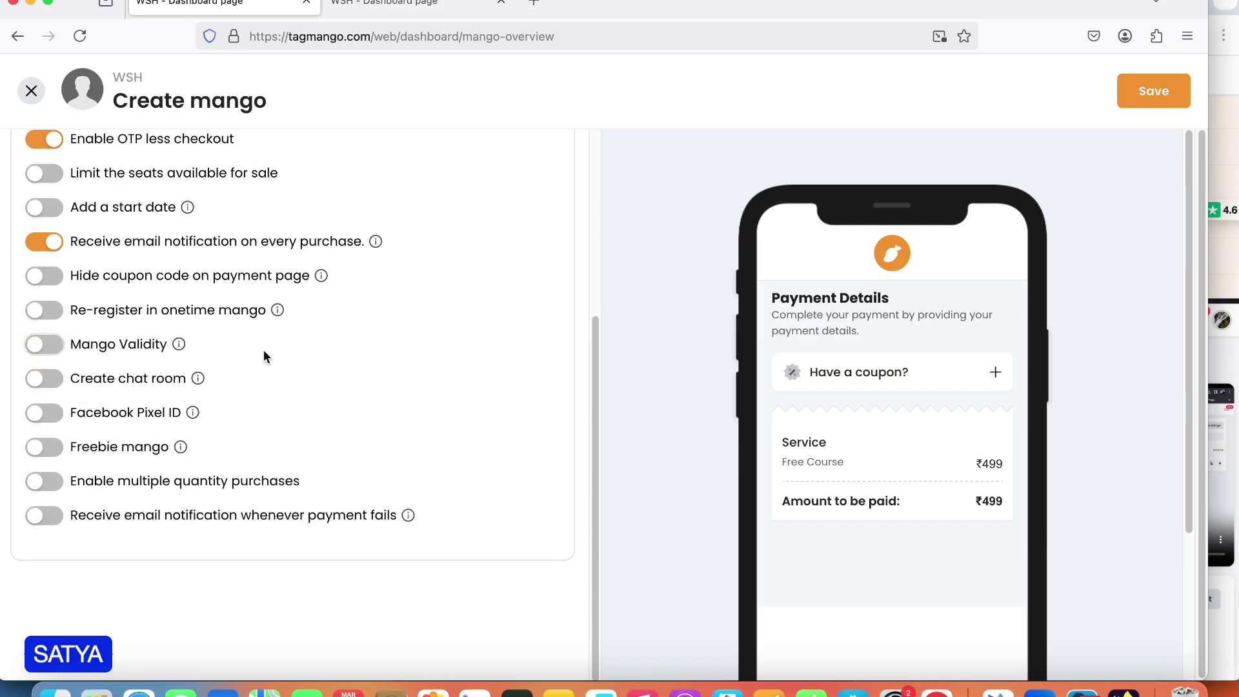
left_click(59, 422)
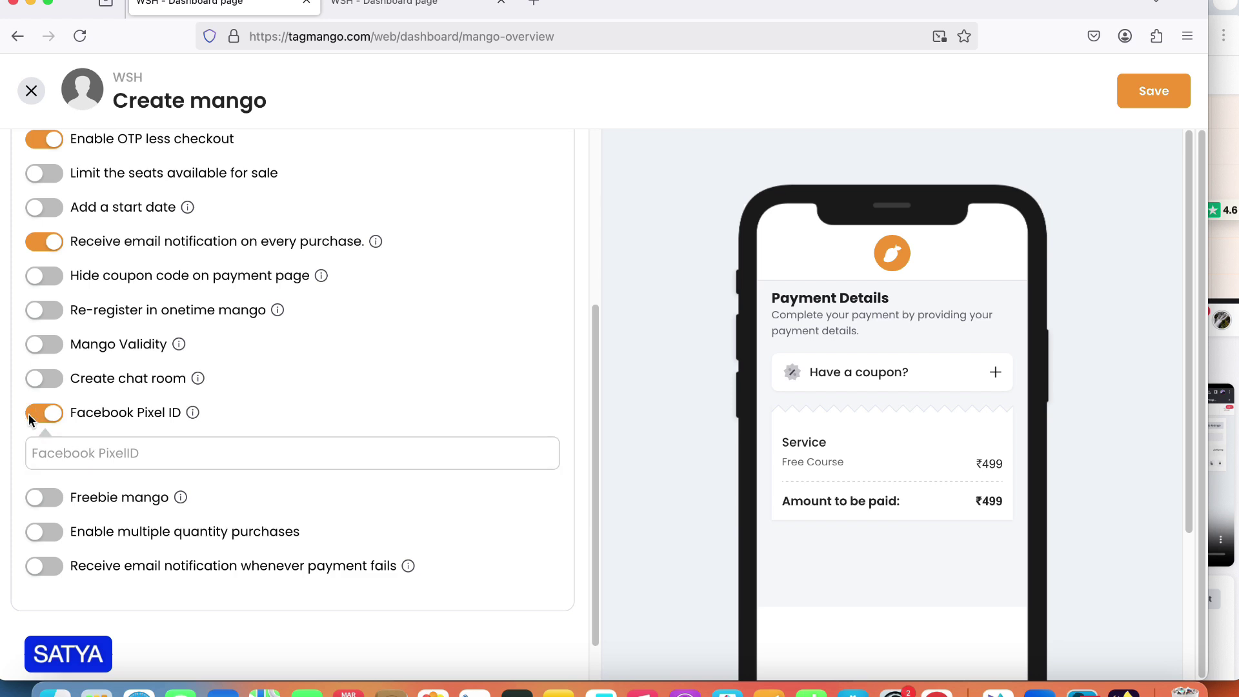
left_click(34, 415)
left_click(45, 515)
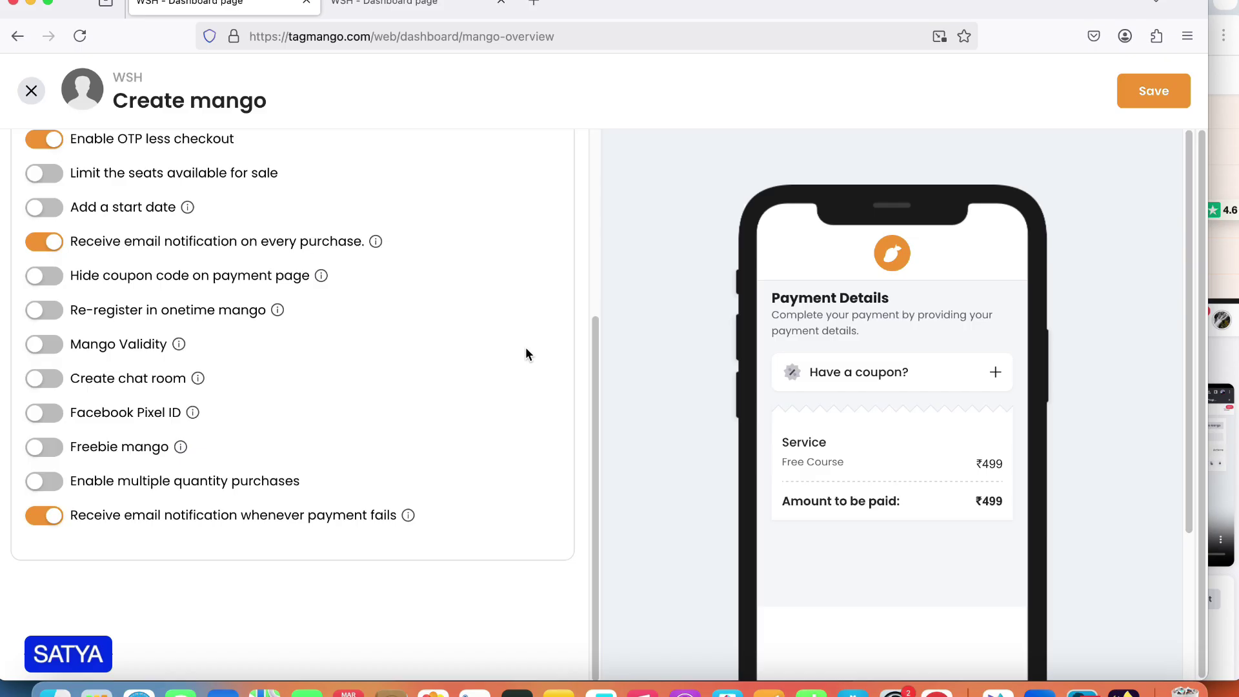
Try a payment-success redirect URL with a 7-second delay, then switch the redirect off.
left_click(39, 450)
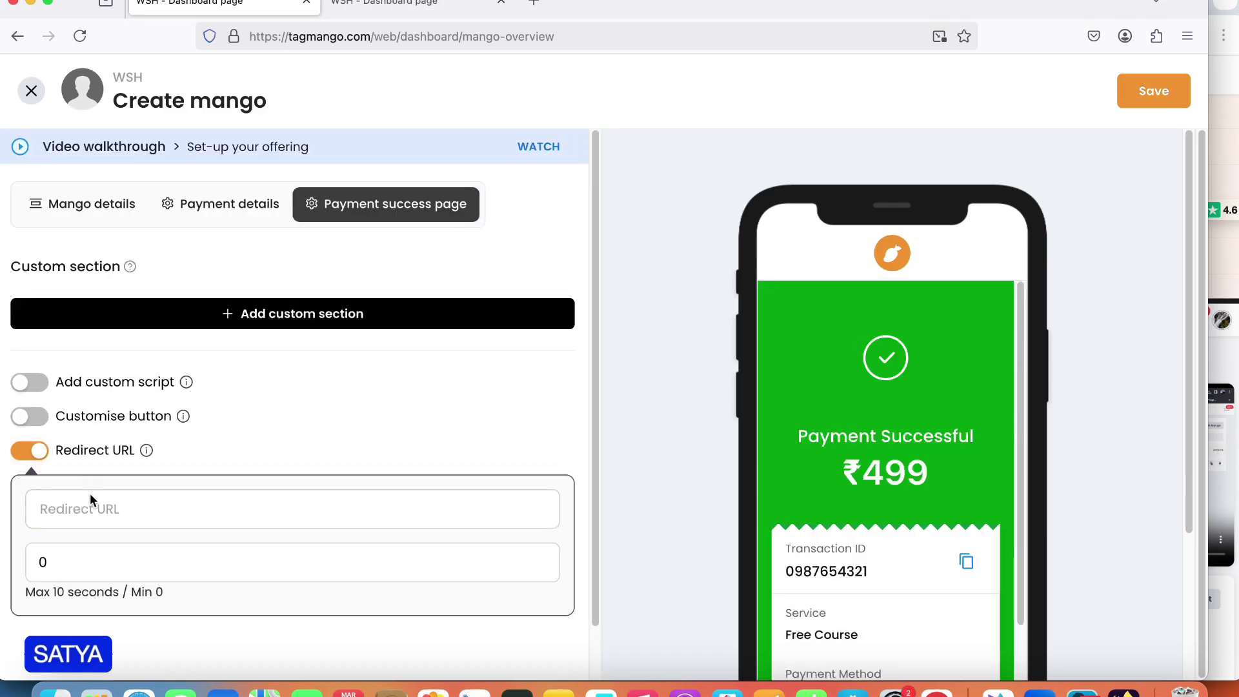
left_click(90, 499)
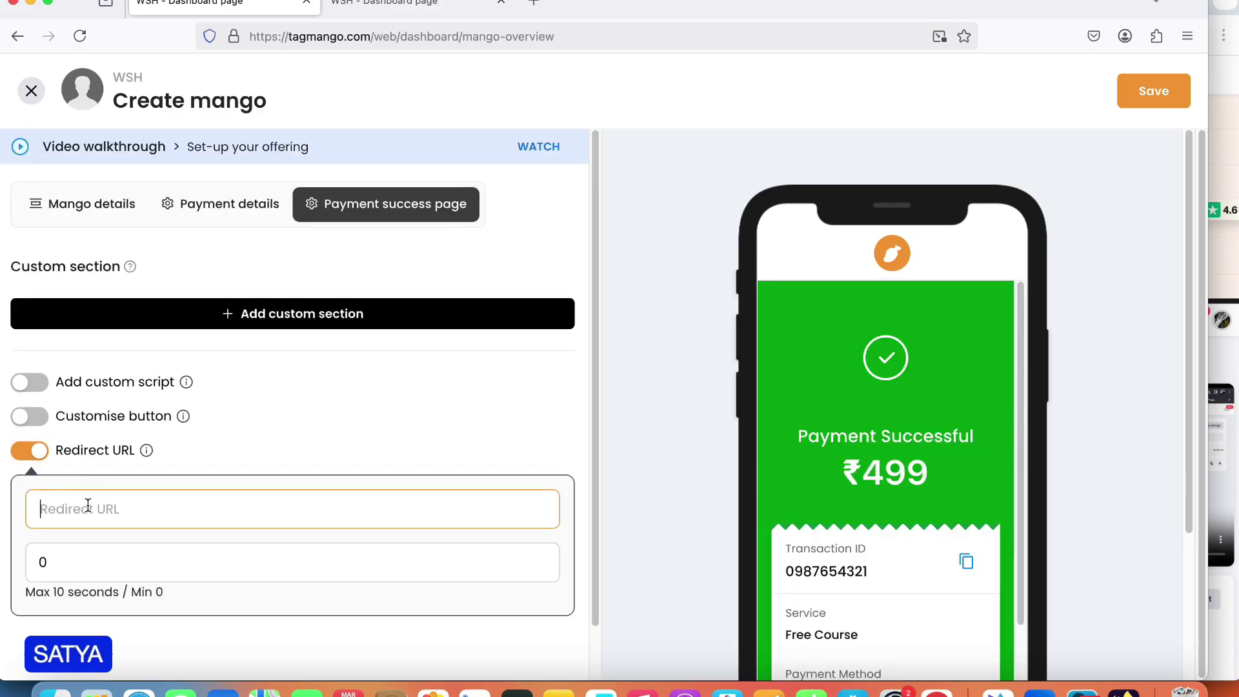
left_click(44, 558)
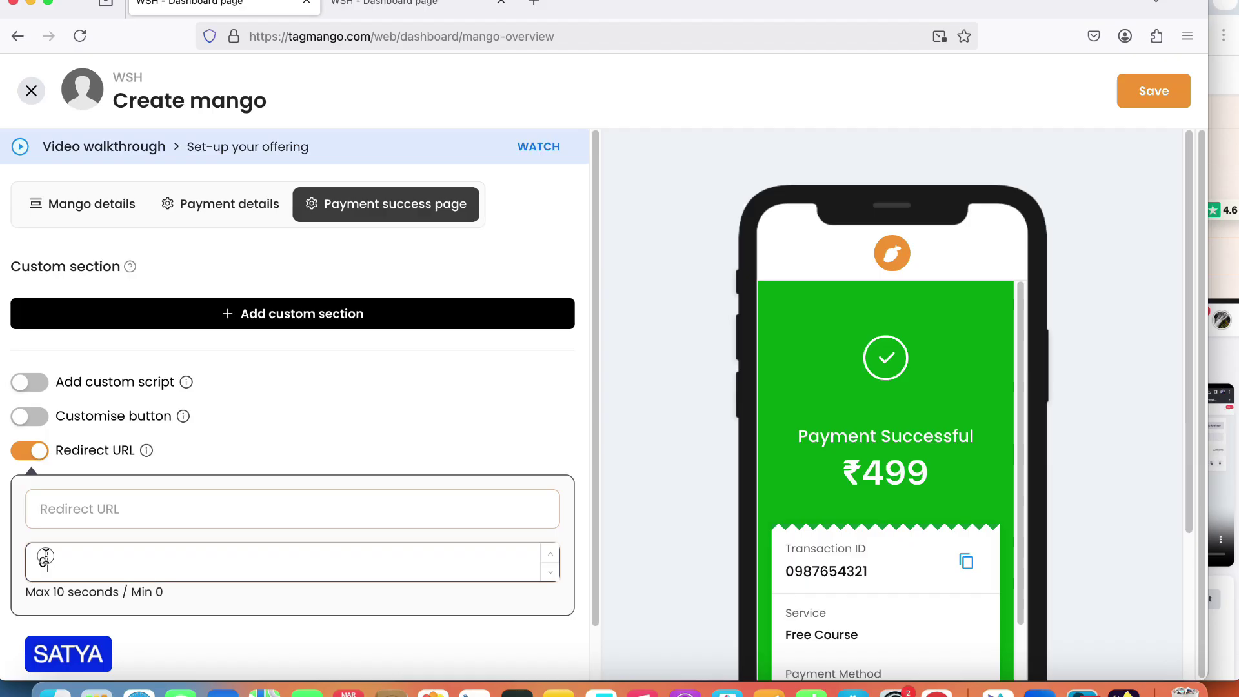
left_click_drag(44, 558, 28, 559)
type("7")
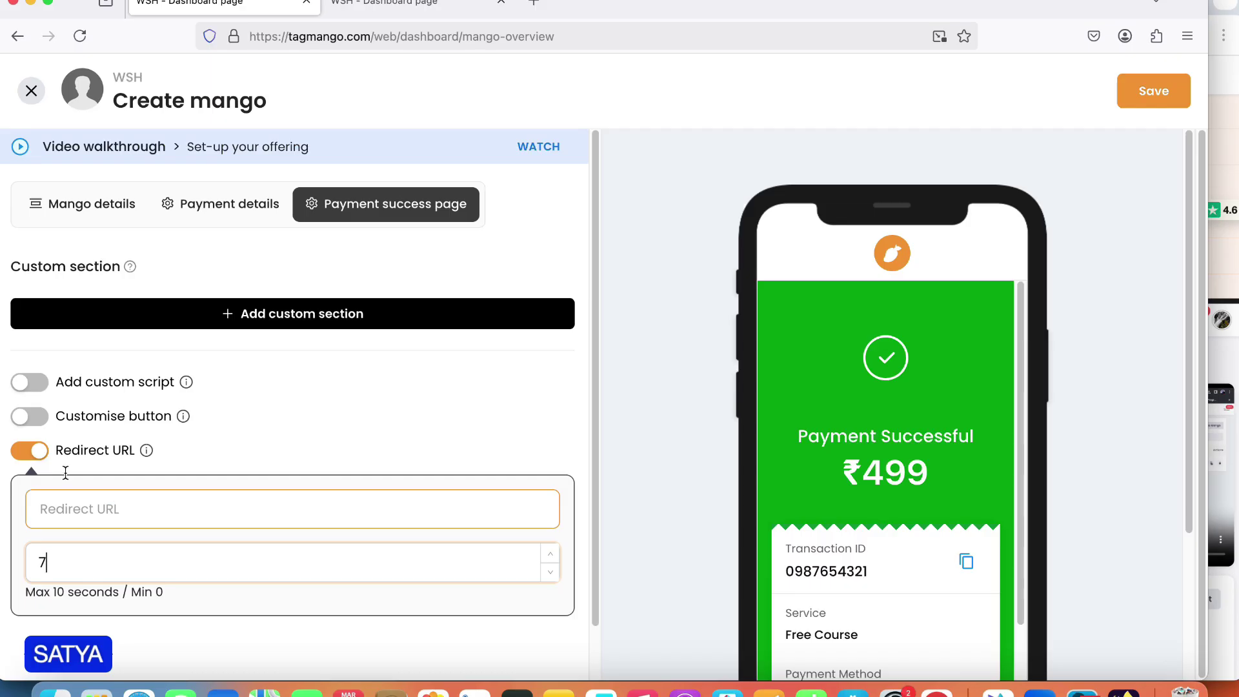
left_click(27, 451)
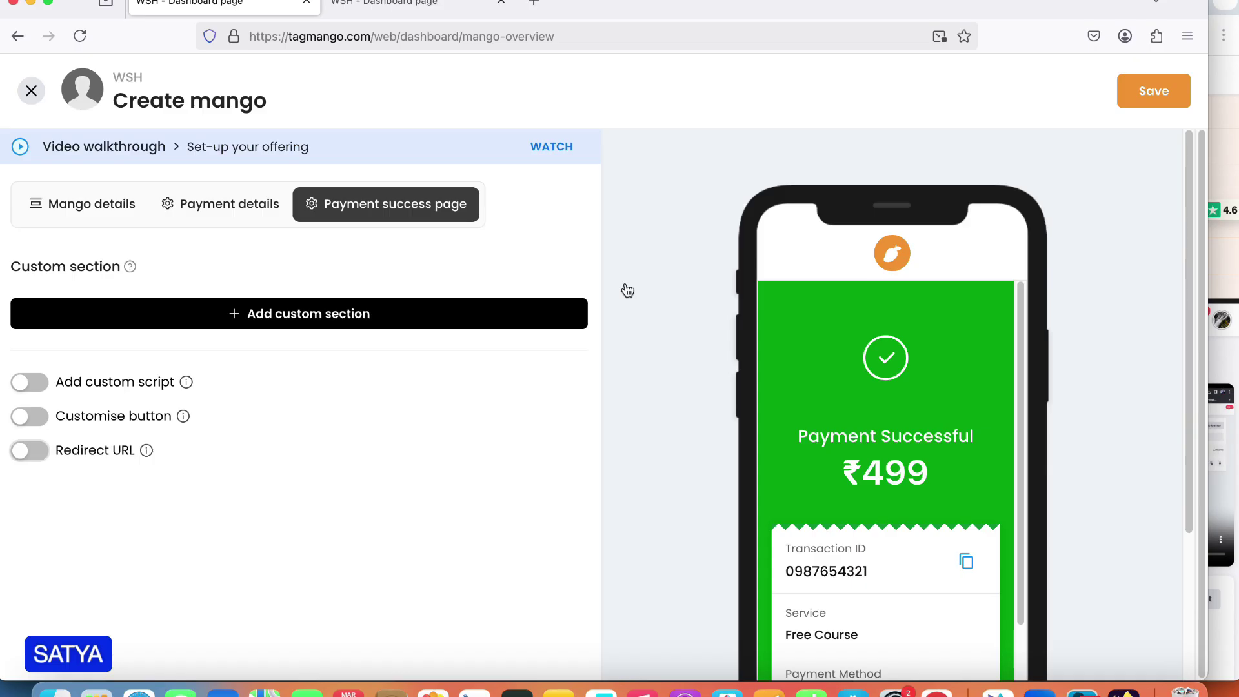
Dismiss the welcome post and start a course titled 'Free Course' linked to the Free Course mango.
left_click(1160, 97)
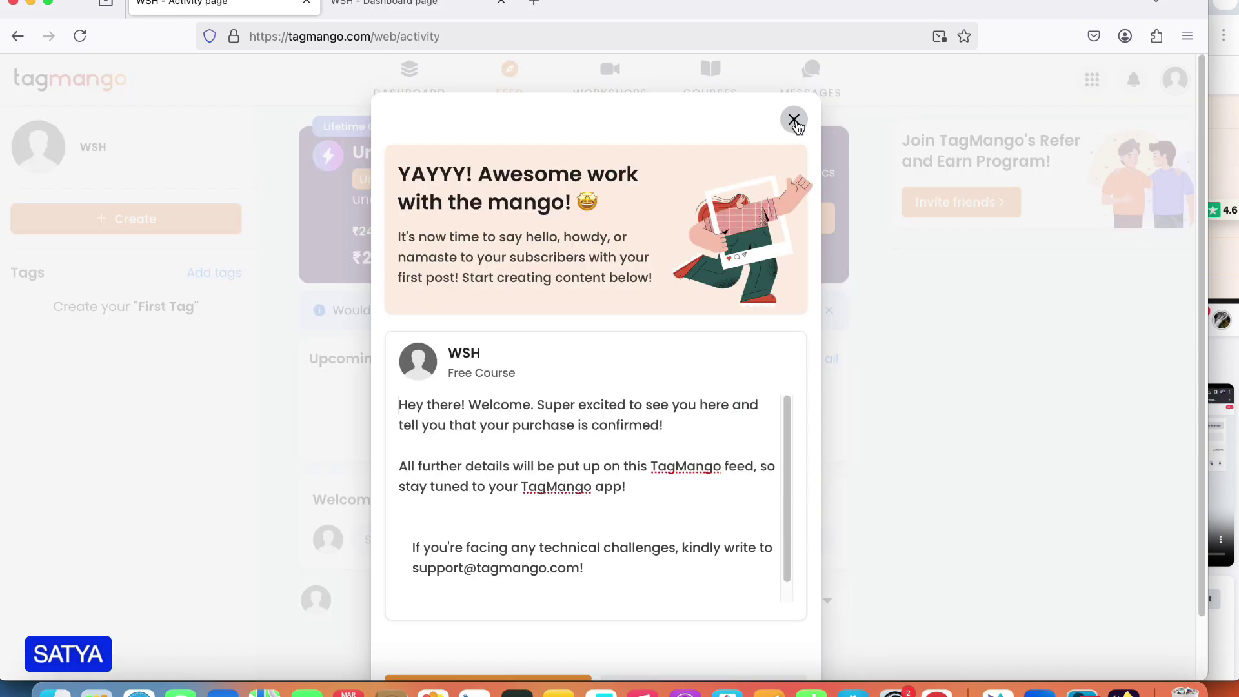
left_click(794, 121)
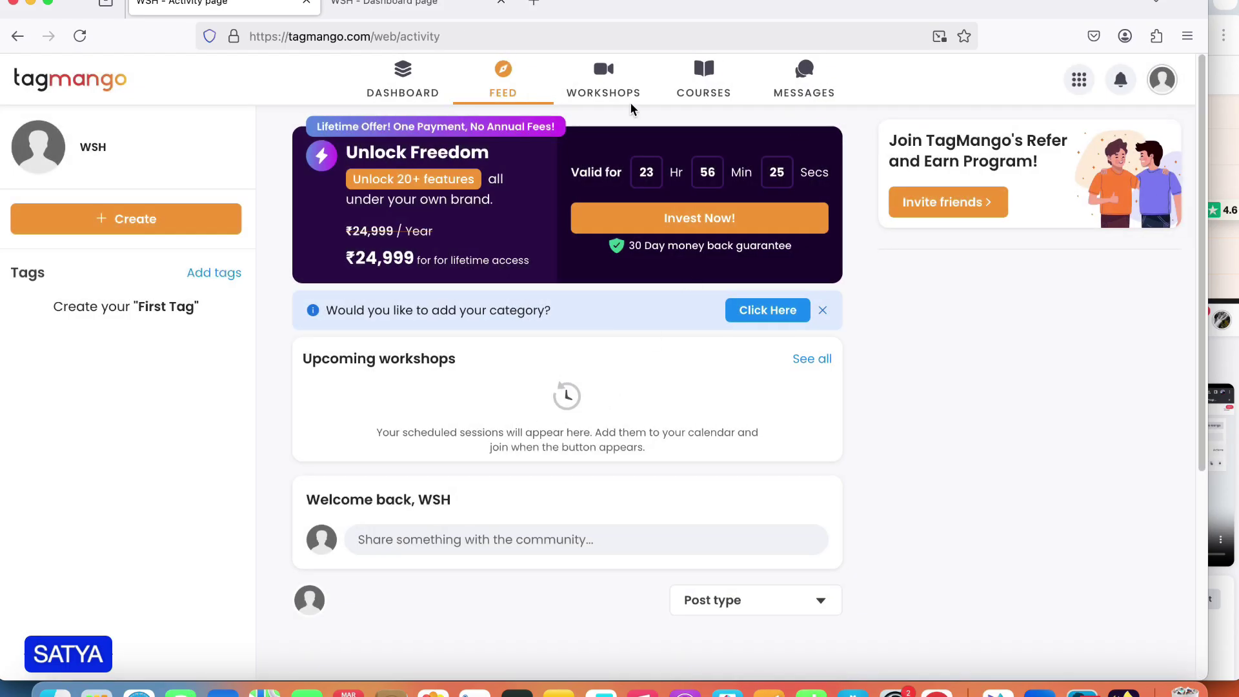
left_click(705, 82)
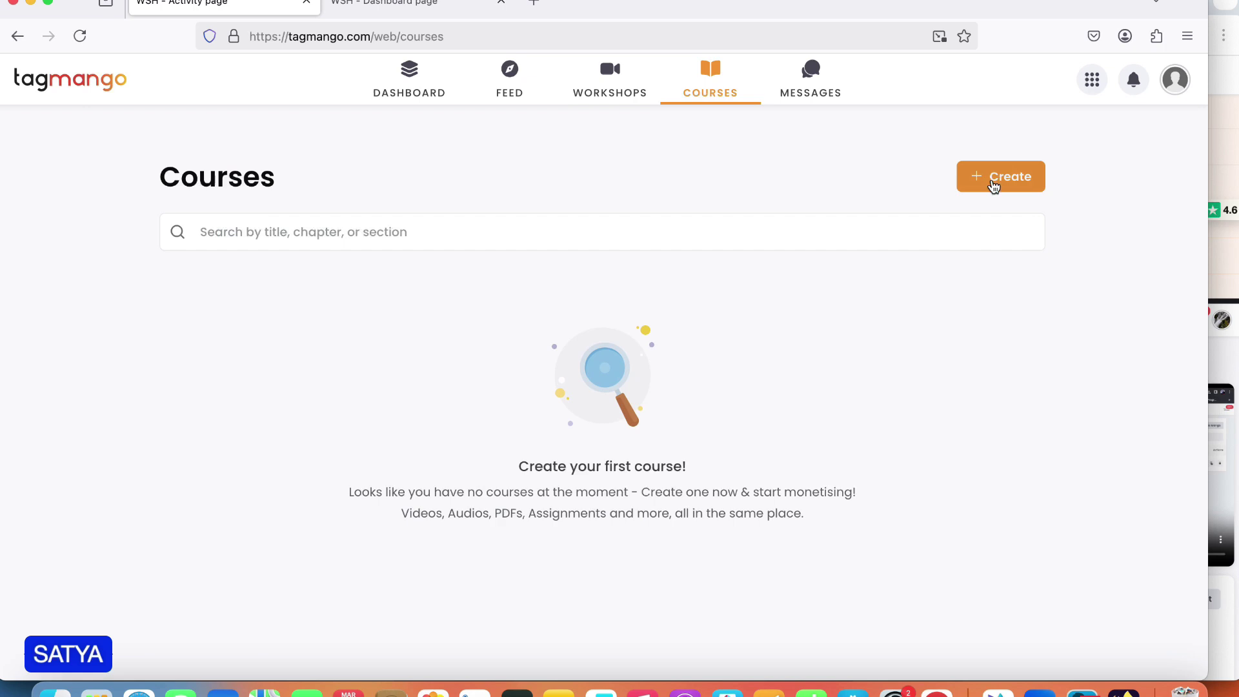
left_click(994, 183)
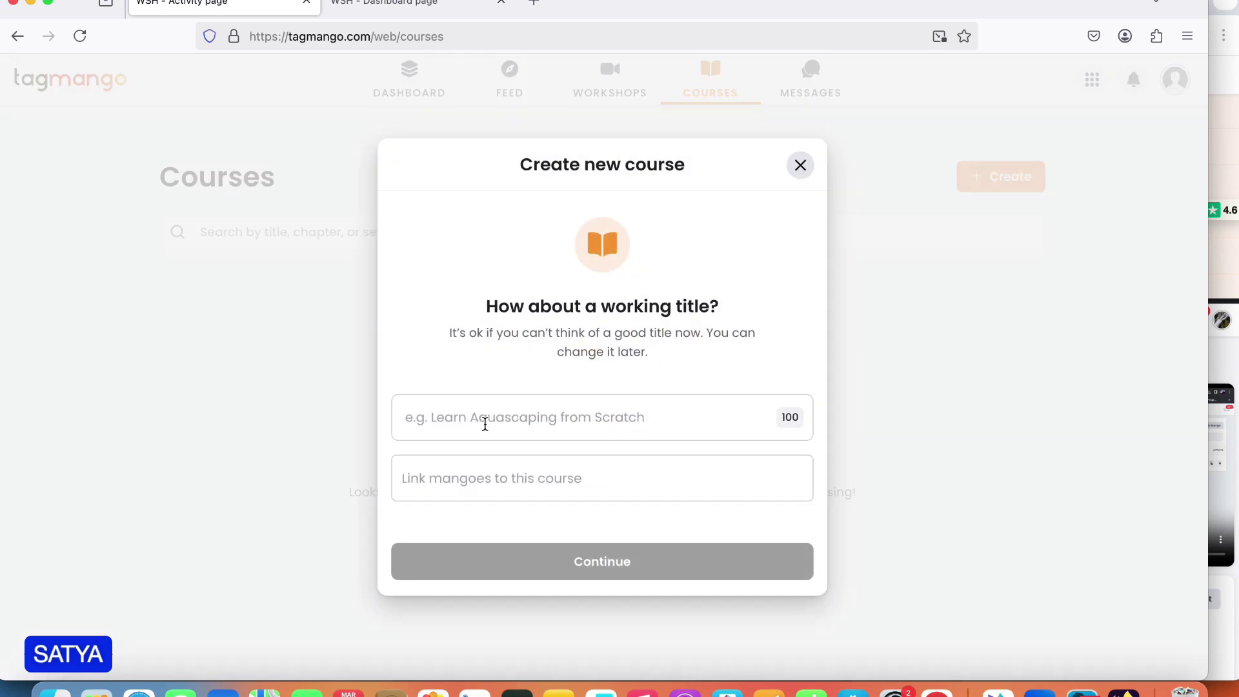
left_click(485, 423)
type("F")
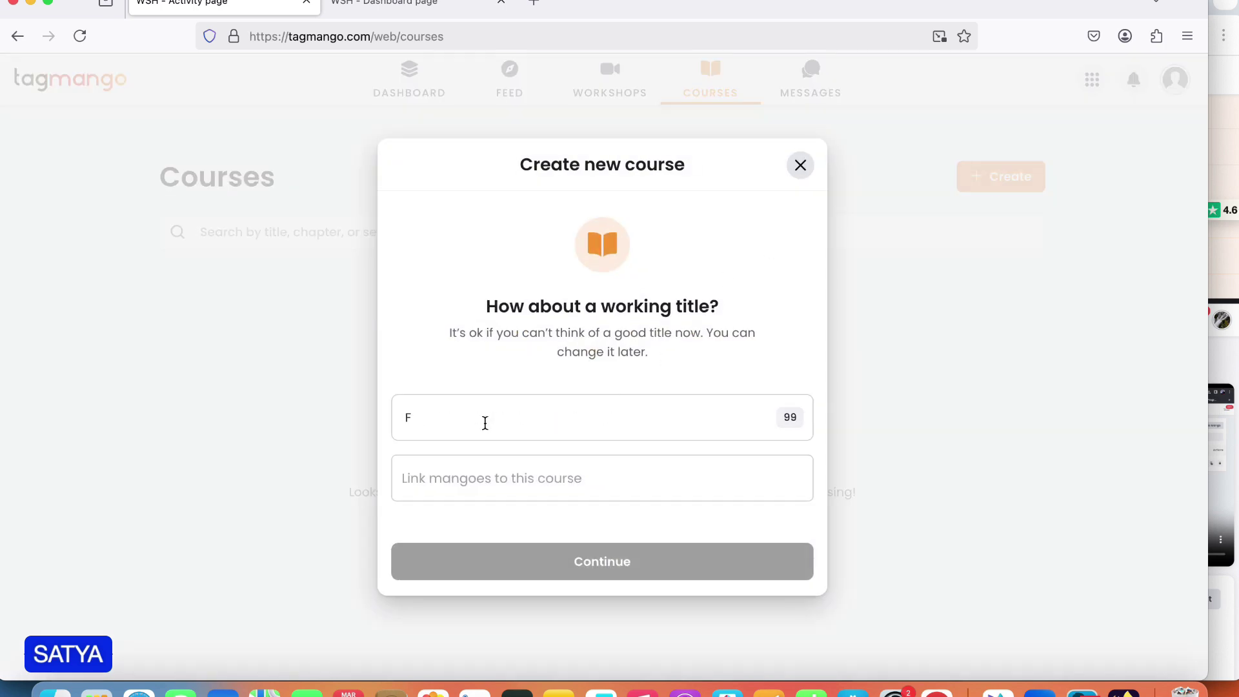
type("ree Course")
left_click(511, 475)
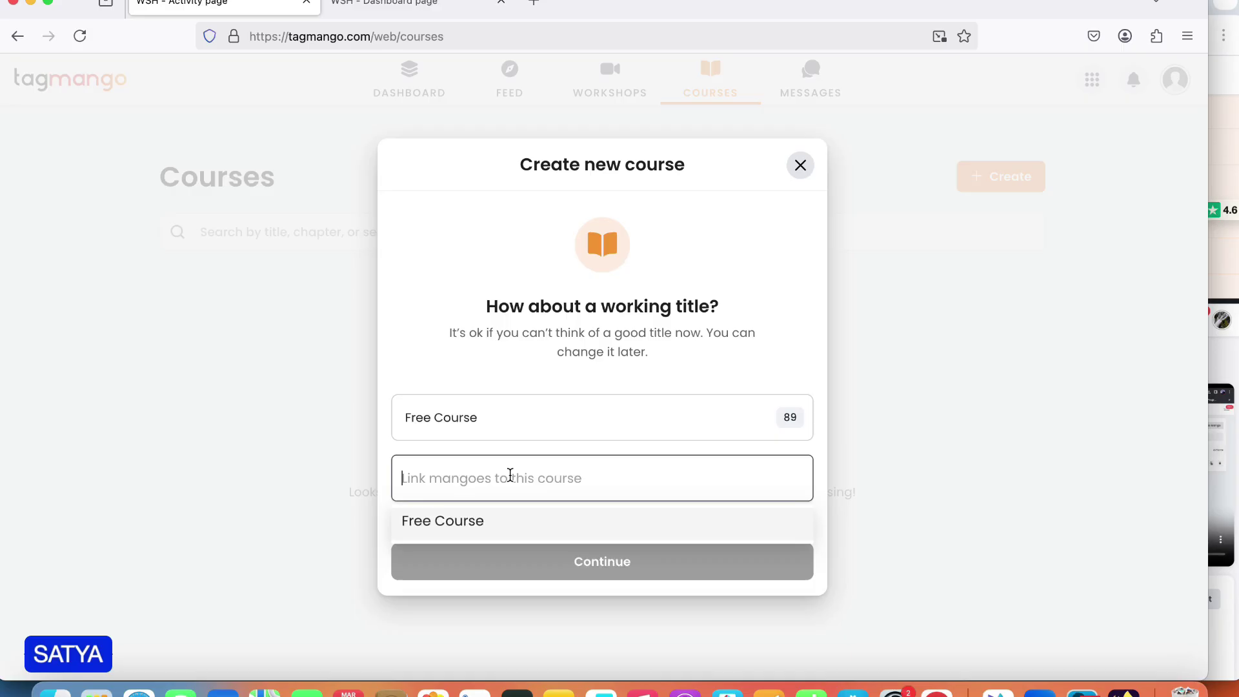
left_click(474, 521)
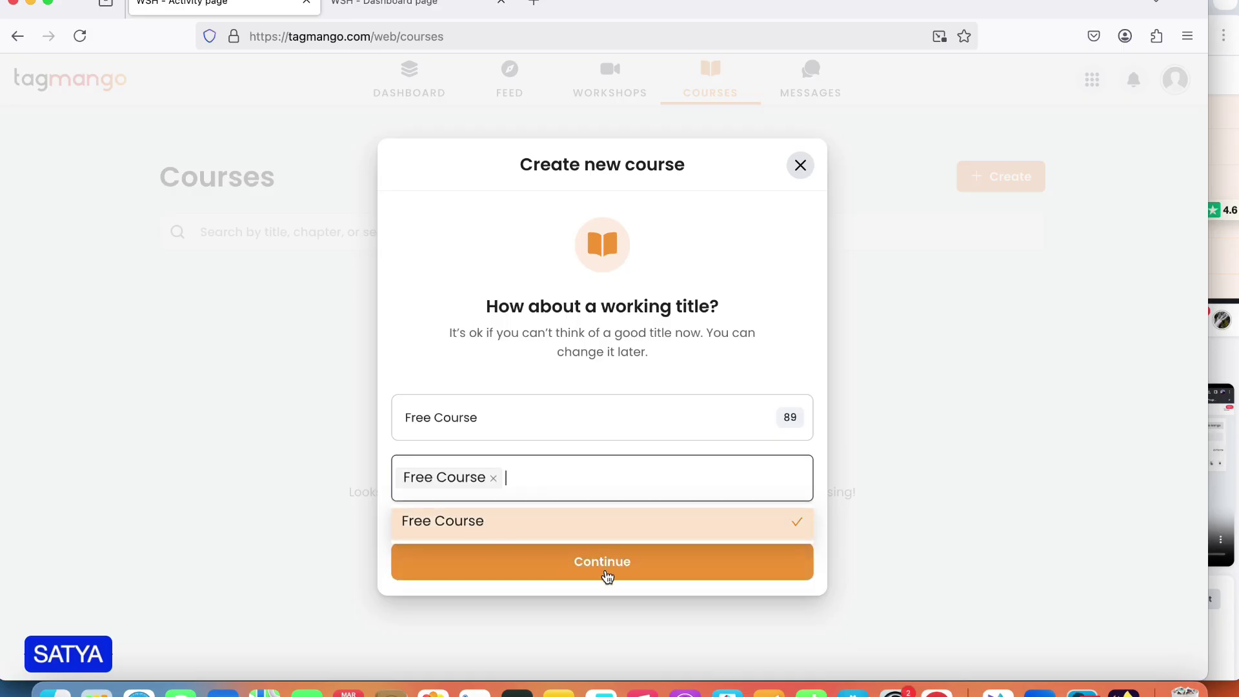
Create the course and rename its first chapter to 'Introduction'.
left_click(611, 573)
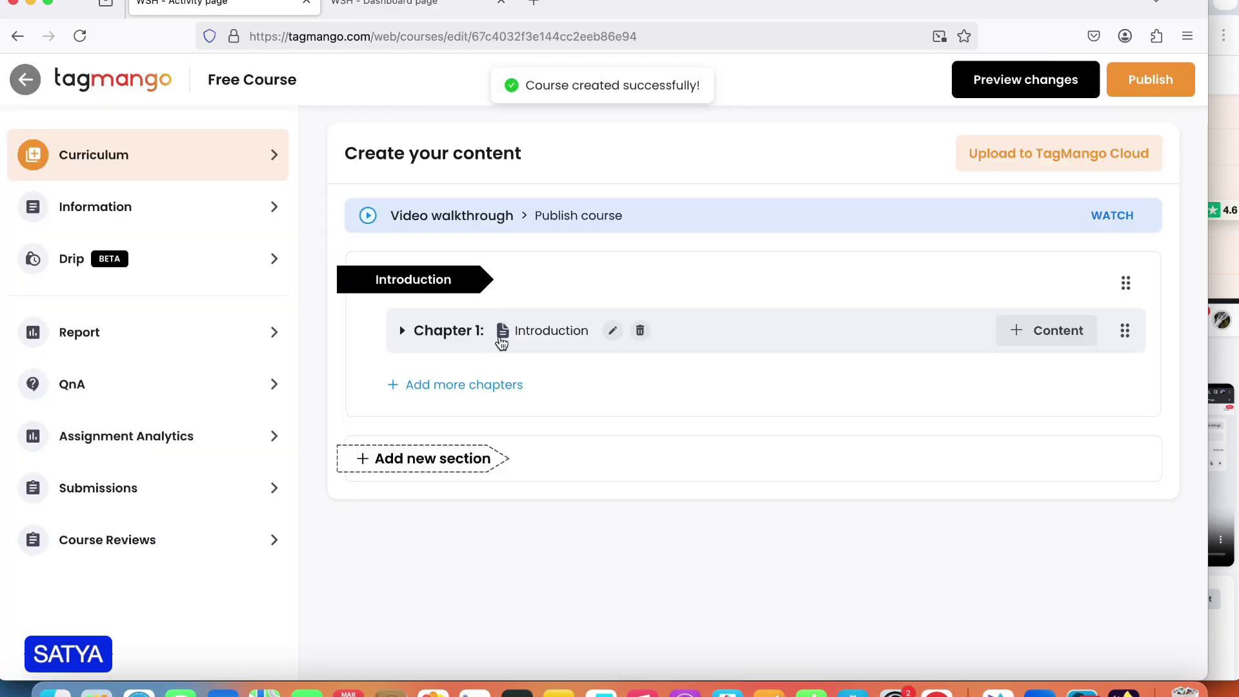
left_click(612, 331)
key("super+a")
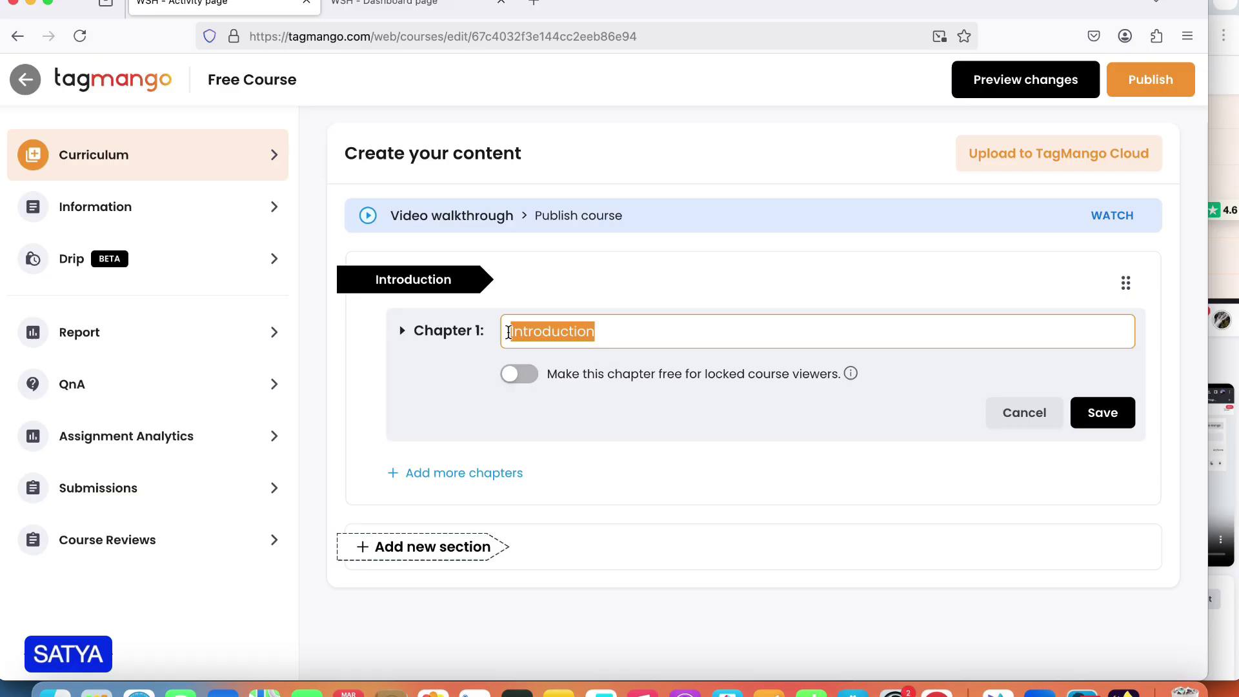
left_click(1096, 417)
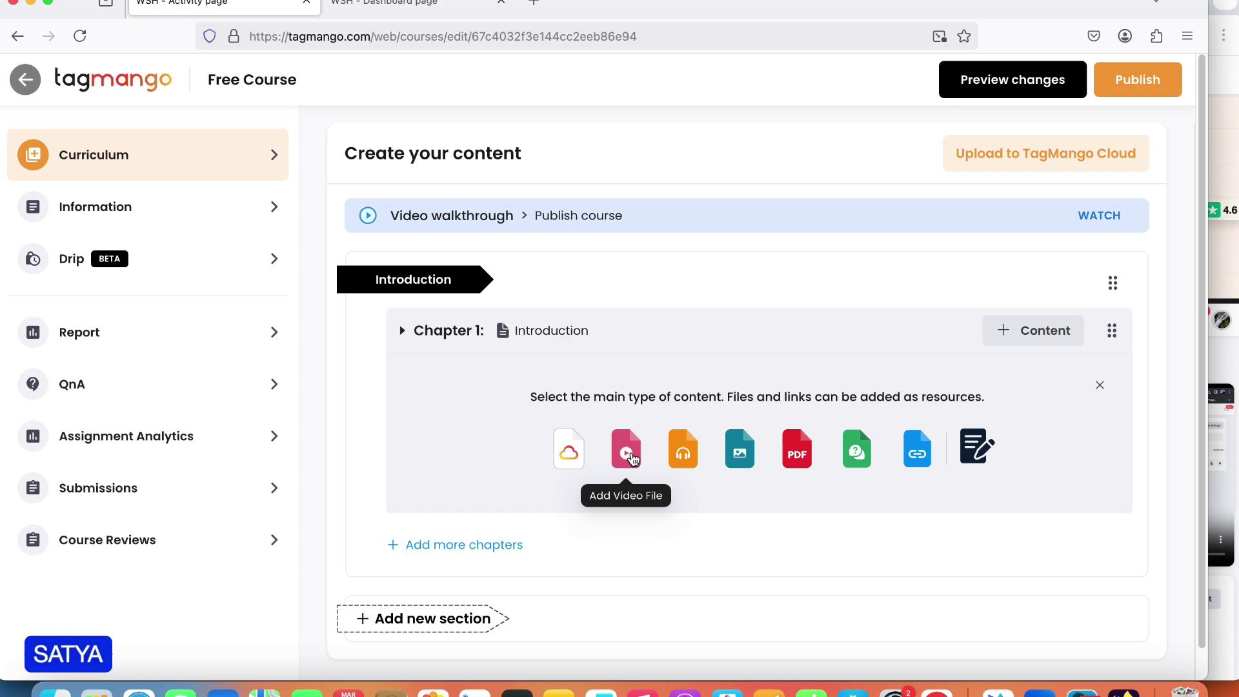
Add DC - 02.mov to Chapter 1 without subtitles and start video processing.
left_click(627, 451)
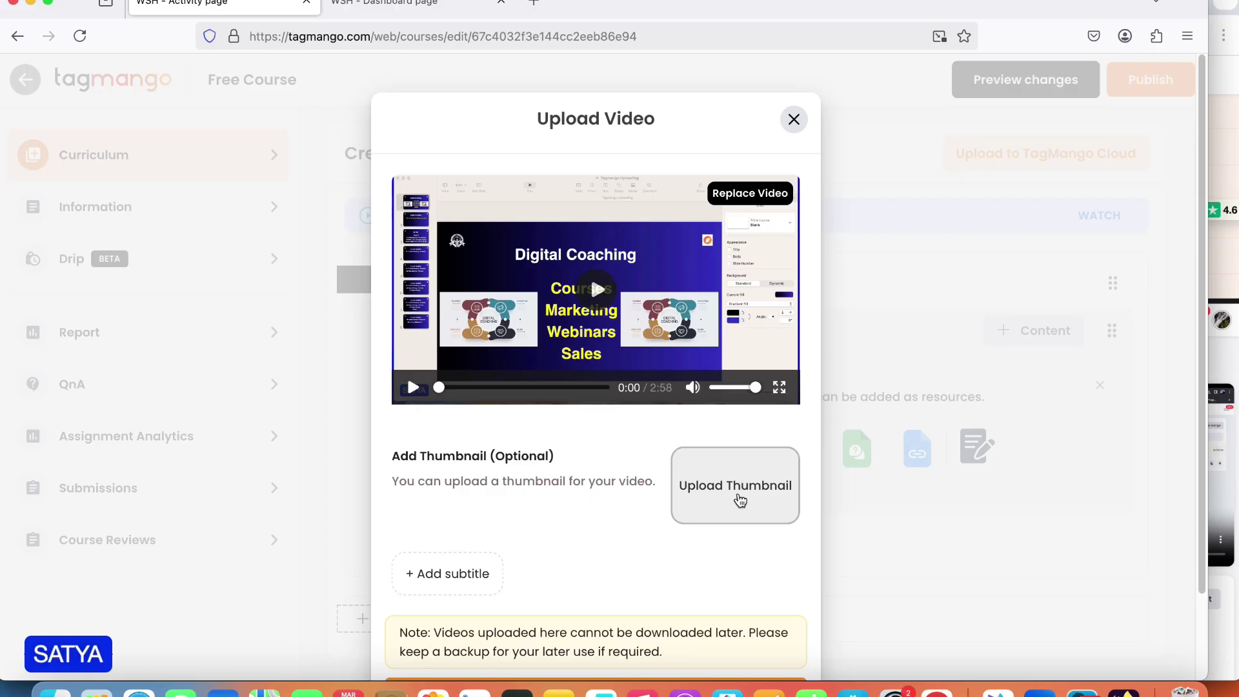
scroll(689, 518, "down", 1)
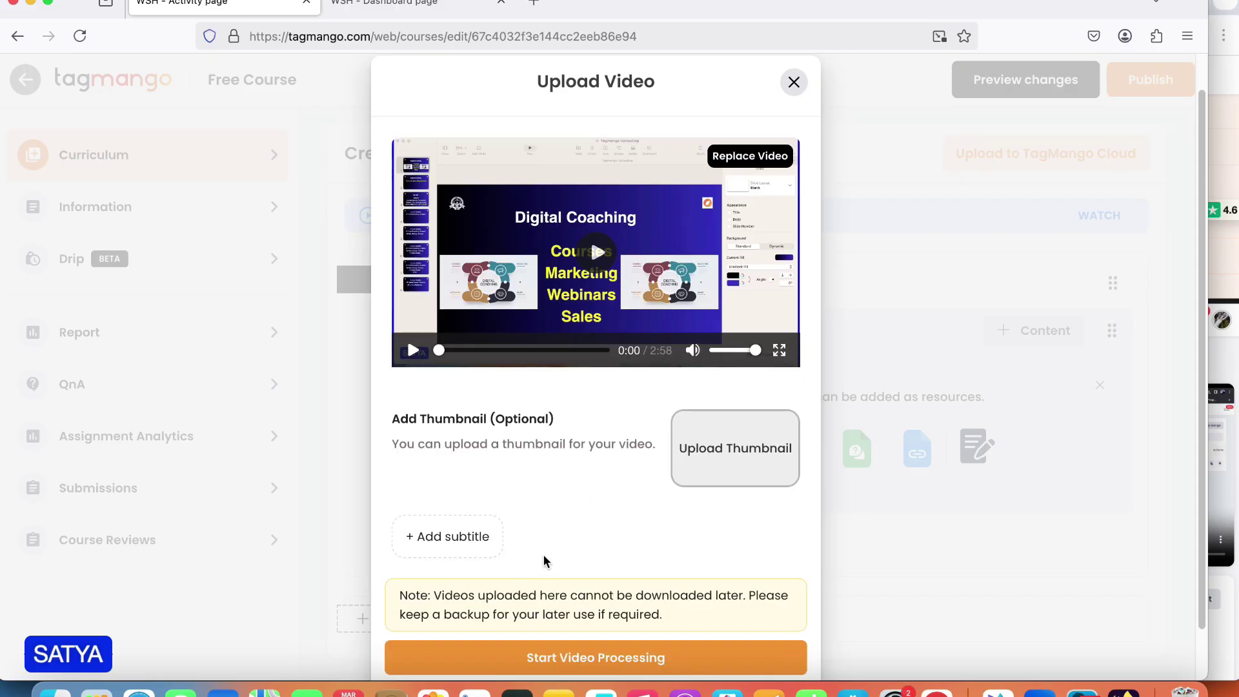
left_click(444, 543)
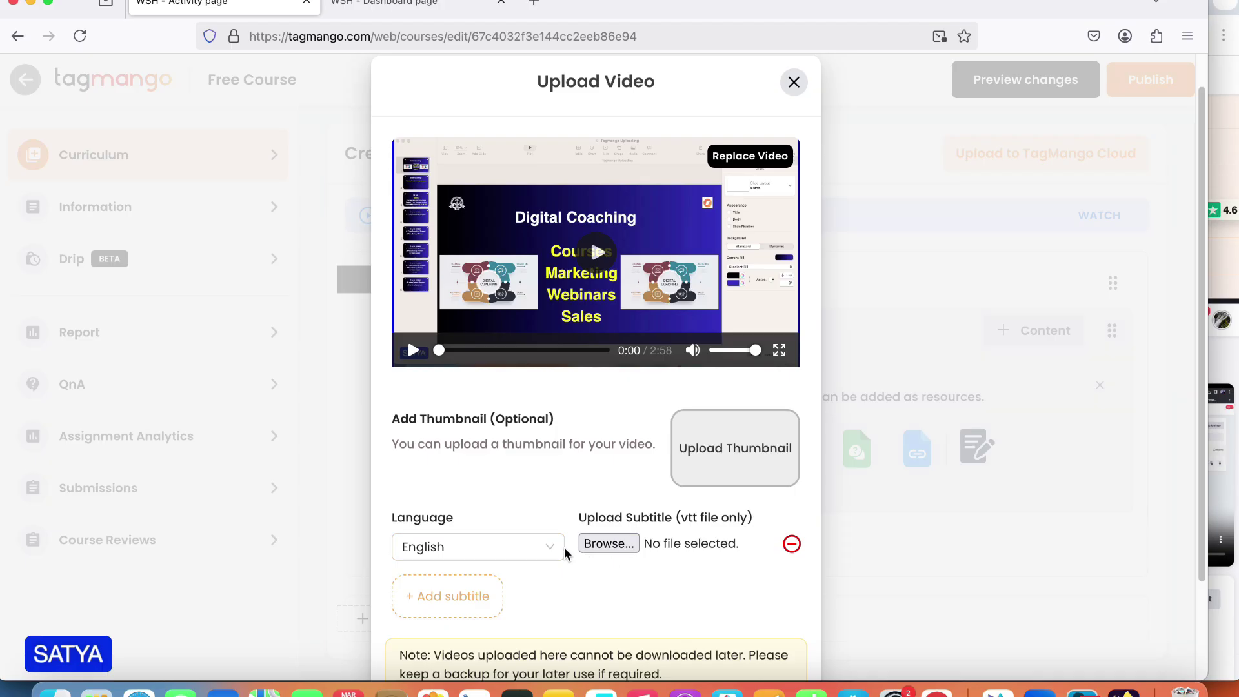
scroll(735, 467, "down", 3)
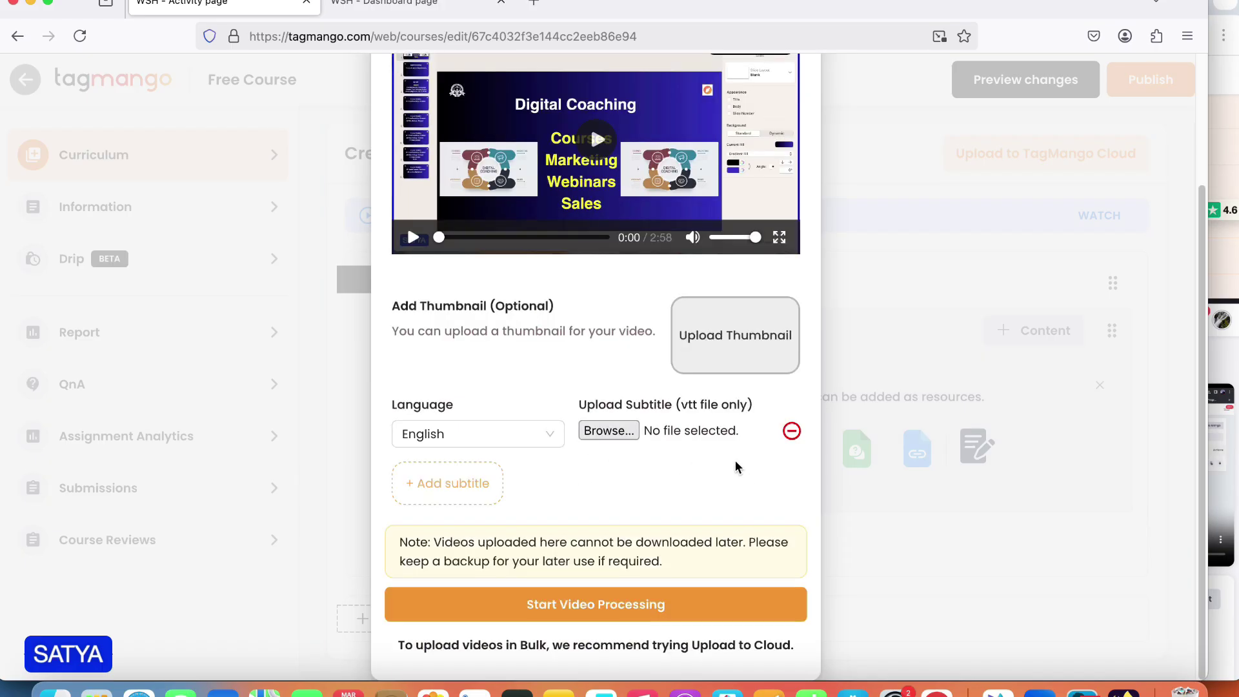
left_click(791, 432)
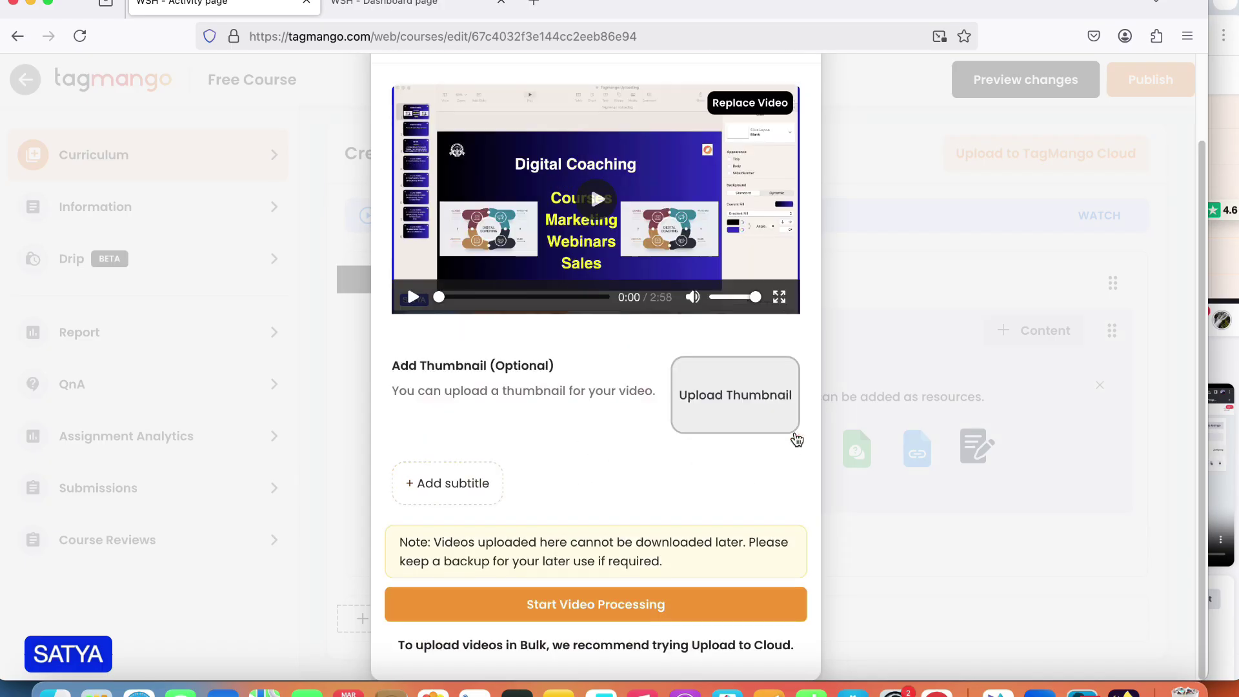
left_click(620, 608)
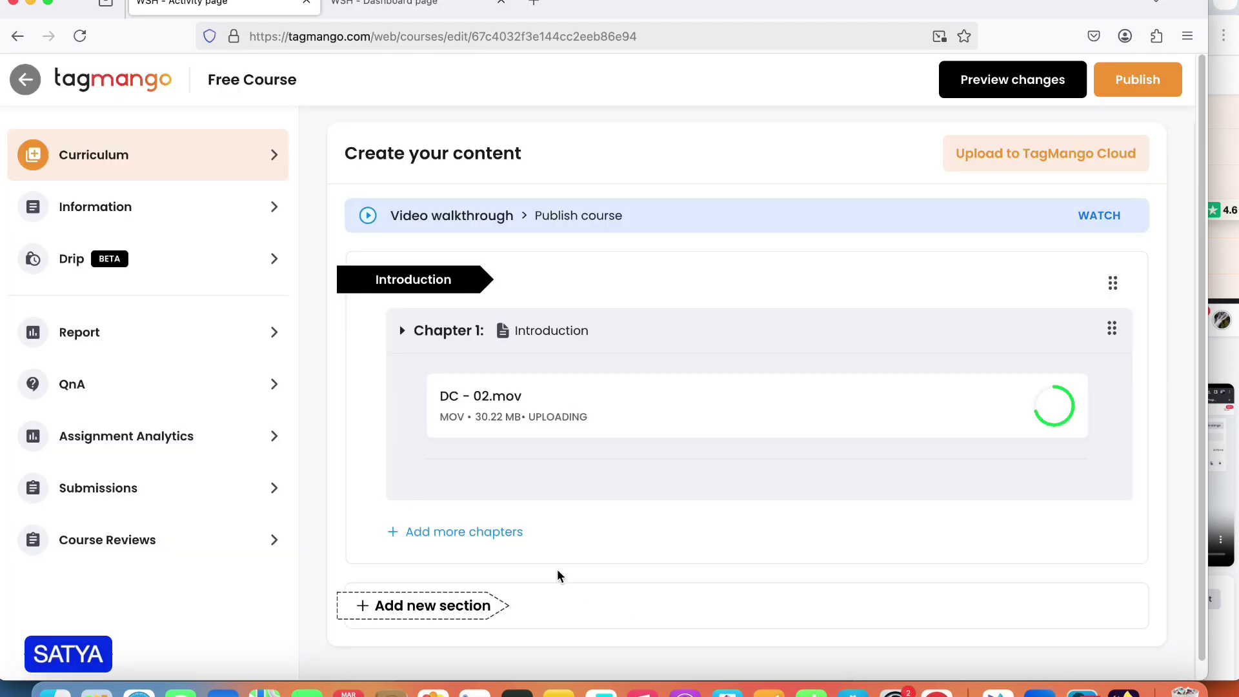
Add a new chapter named '2' beneath the Introduction chapter.
left_click(471, 534)
left_click(535, 545)
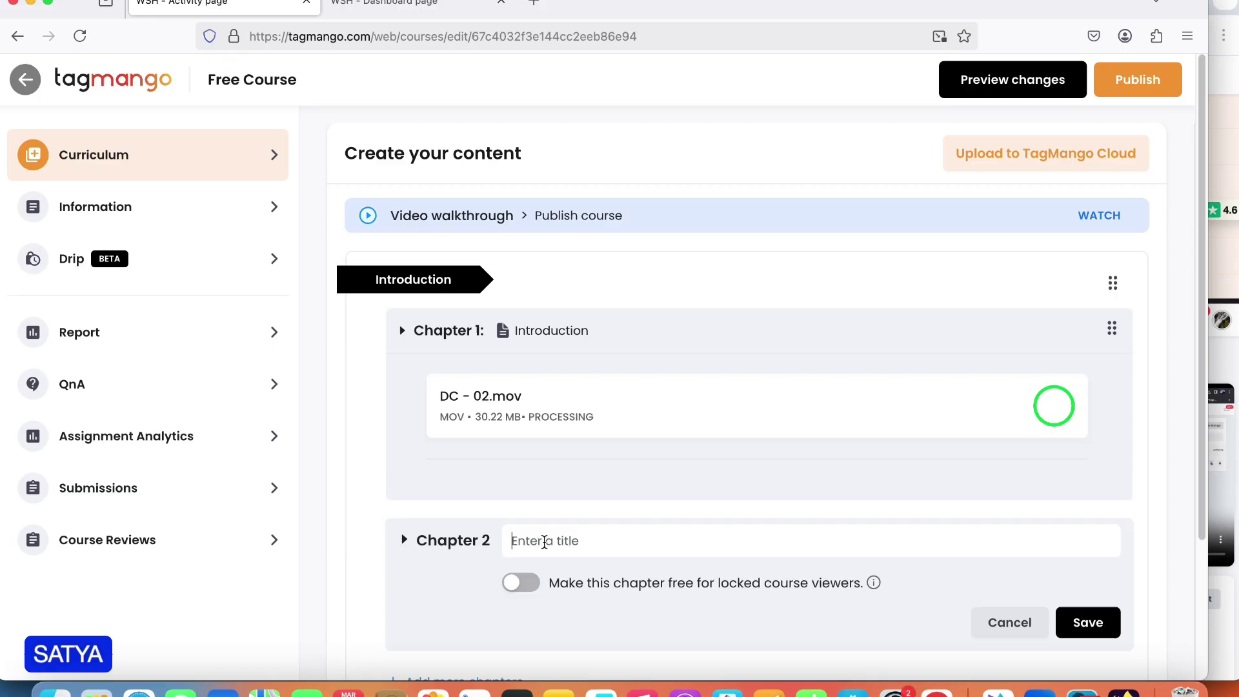
type("2")
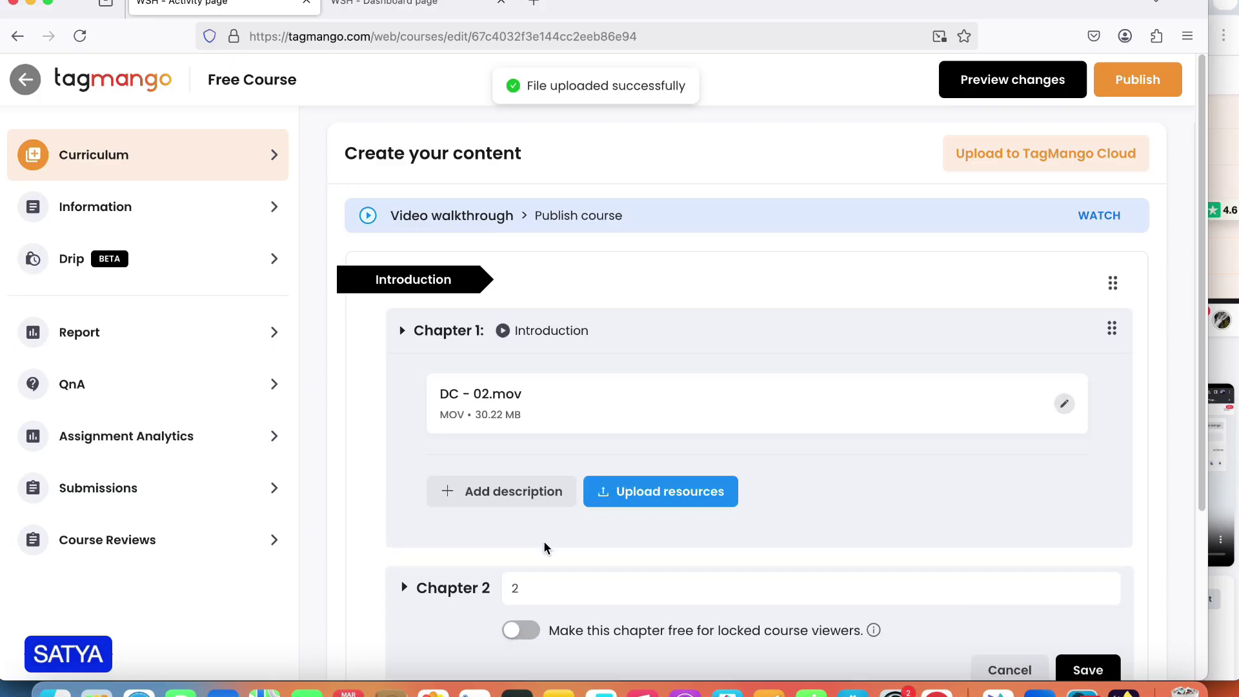
key("Return")
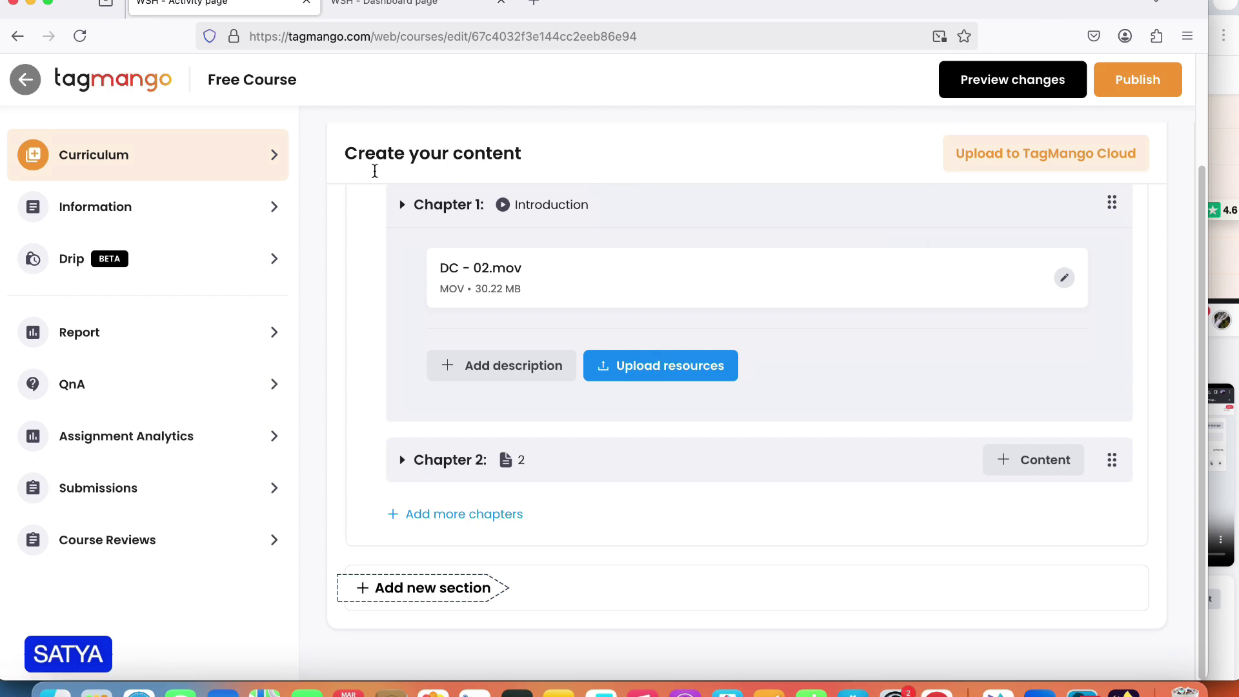
Keep course validity off and save the 'Free videos' description and cover image.
left_click(155, 214)
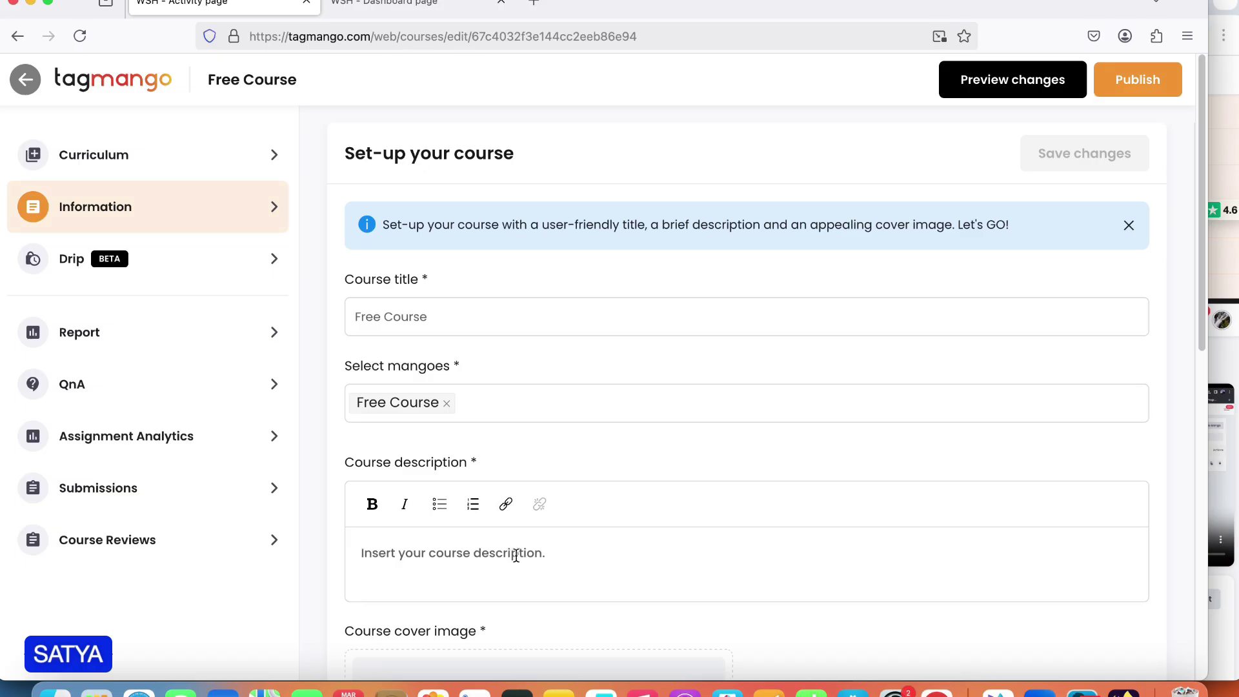
type("Free videos")
scroll(455, 472, "down", 2)
scroll(466, 469, "down", 3)
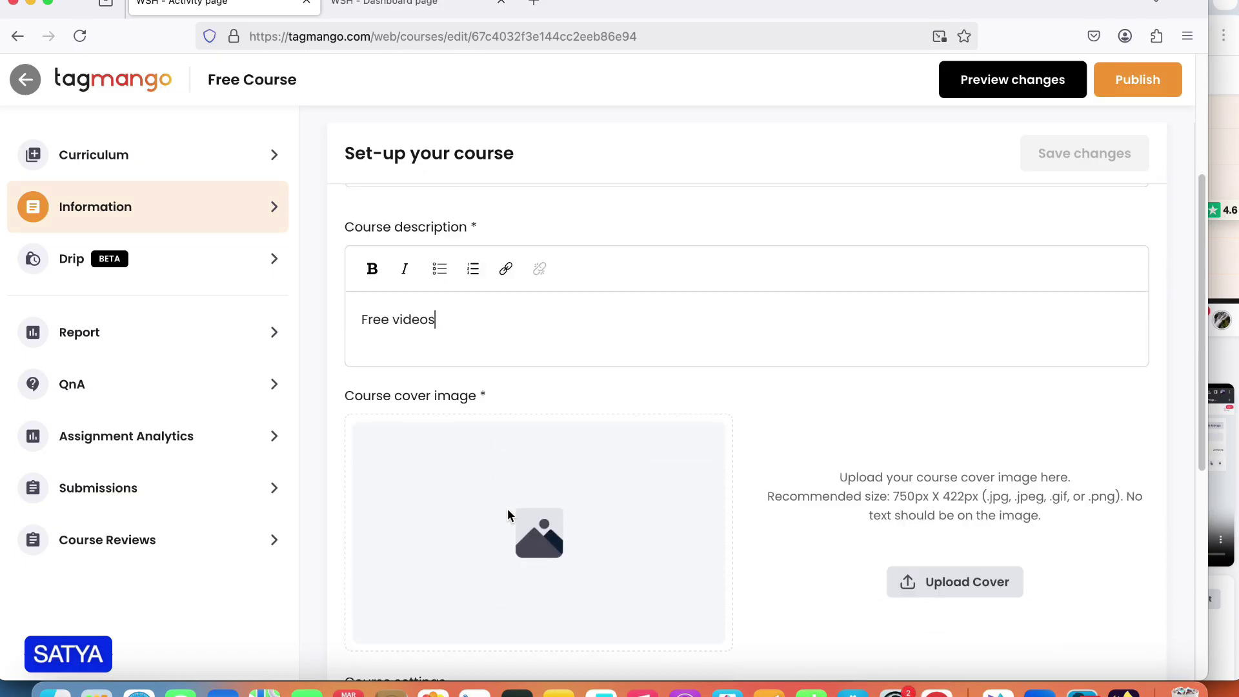
scroll(503, 484, "down", 2)
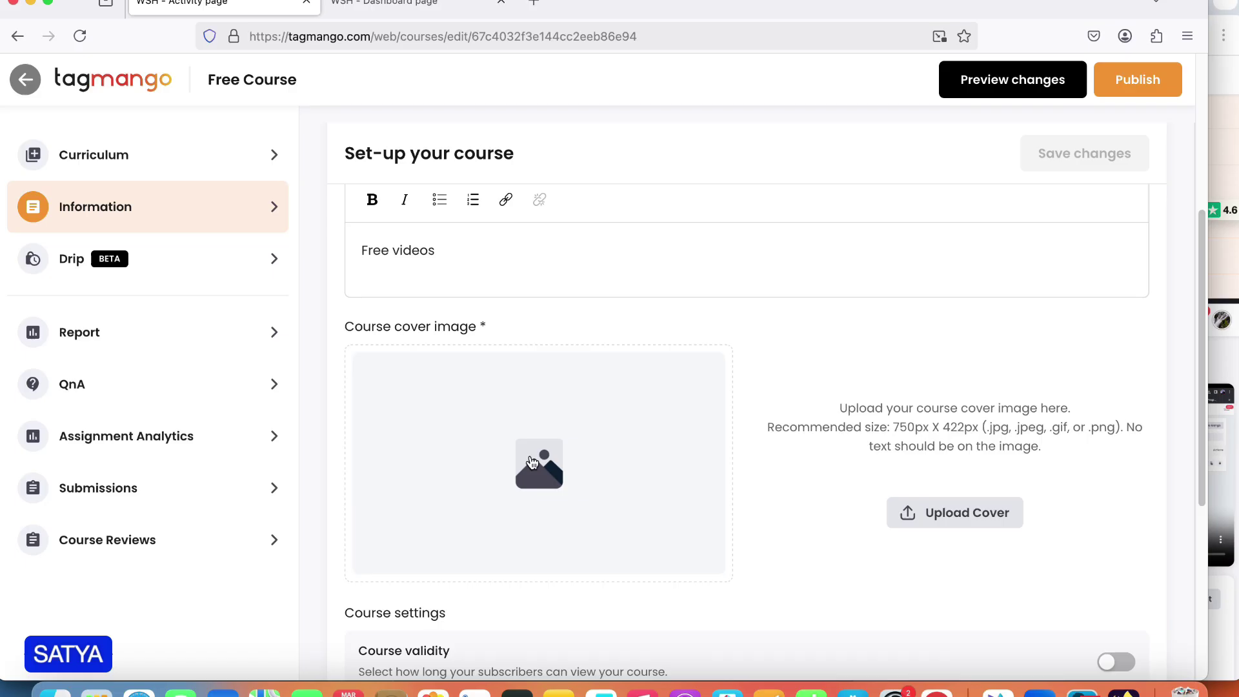
scroll(945, 553, "down", 5)
left_click(1117, 405)
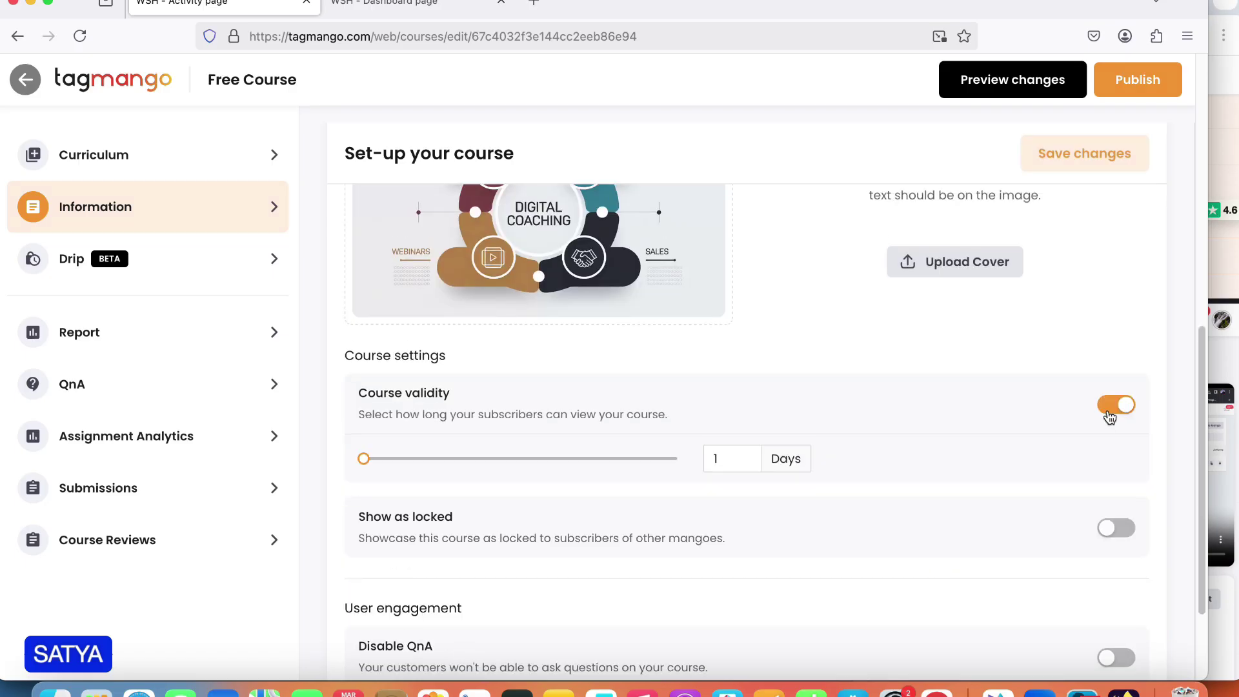
left_click(730, 460)
left_click(1115, 408)
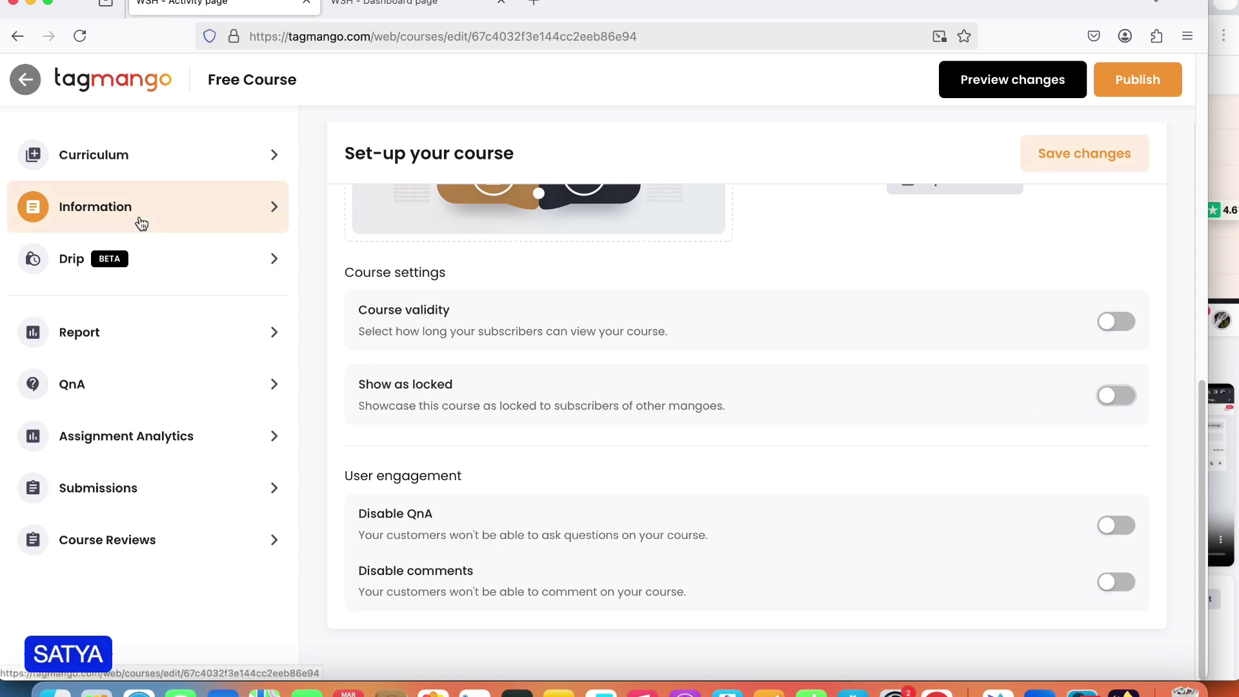
left_click(1068, 157)
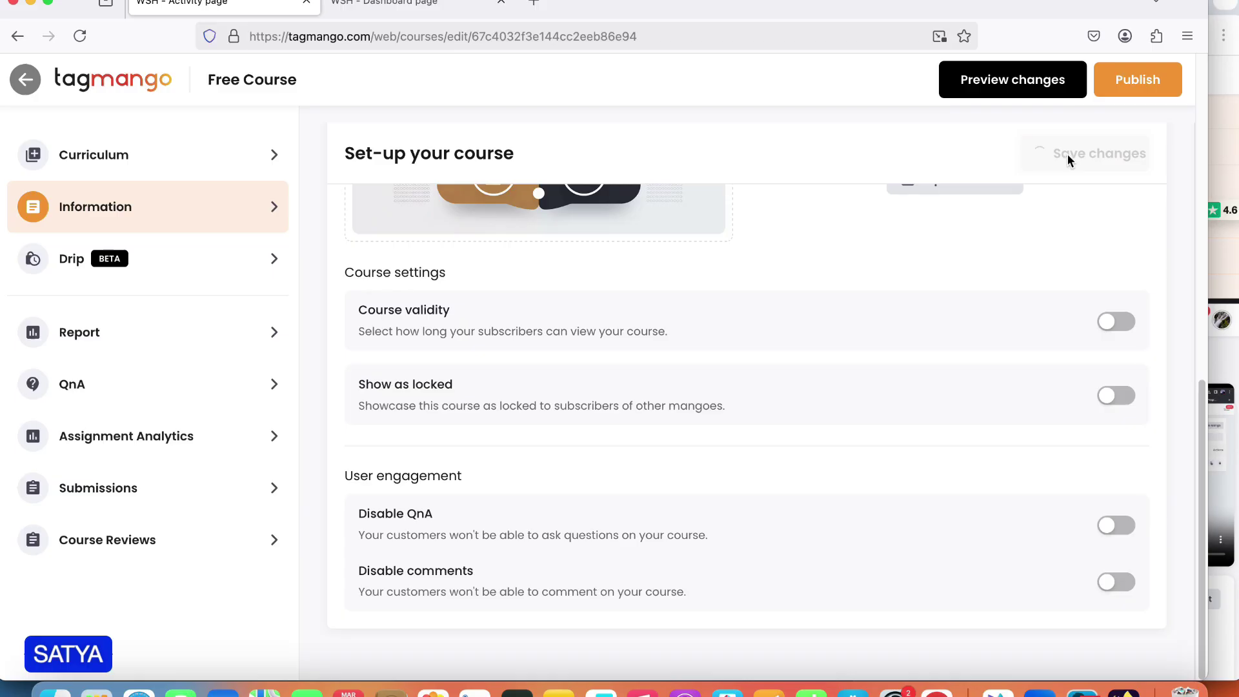
left_click(160, 164)
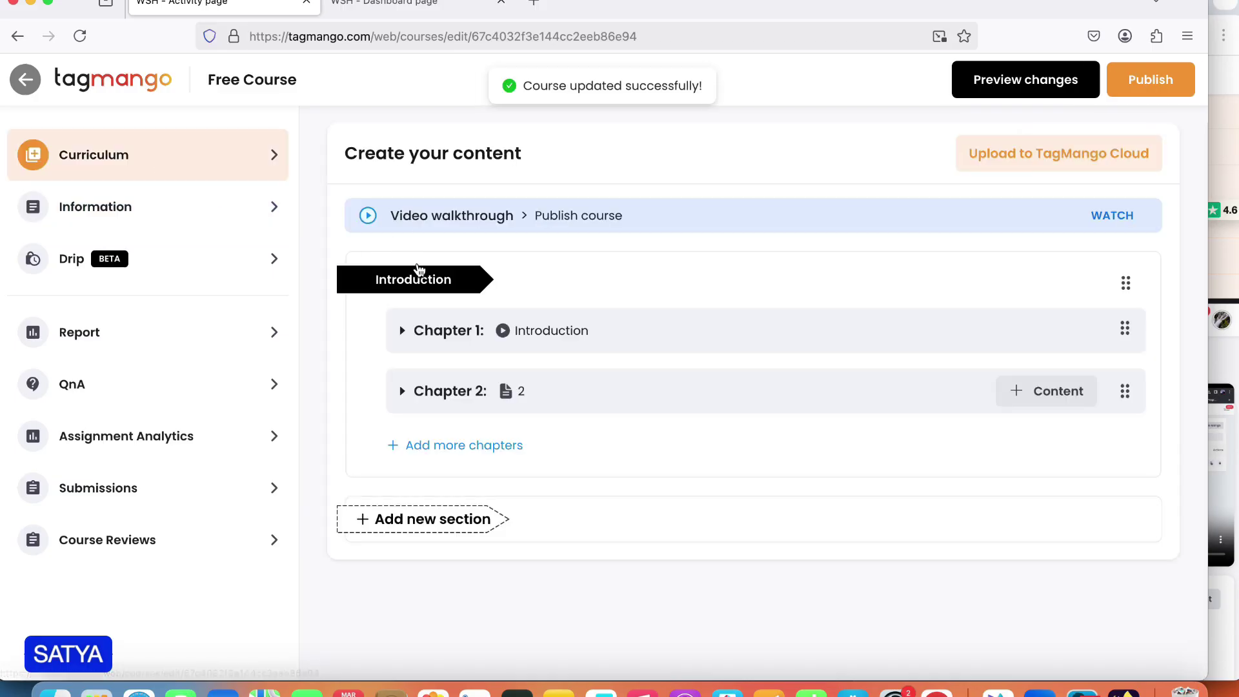
Check the course's Information, Drip, Report and Assignment Analytics pages.
left_click(182, 205)
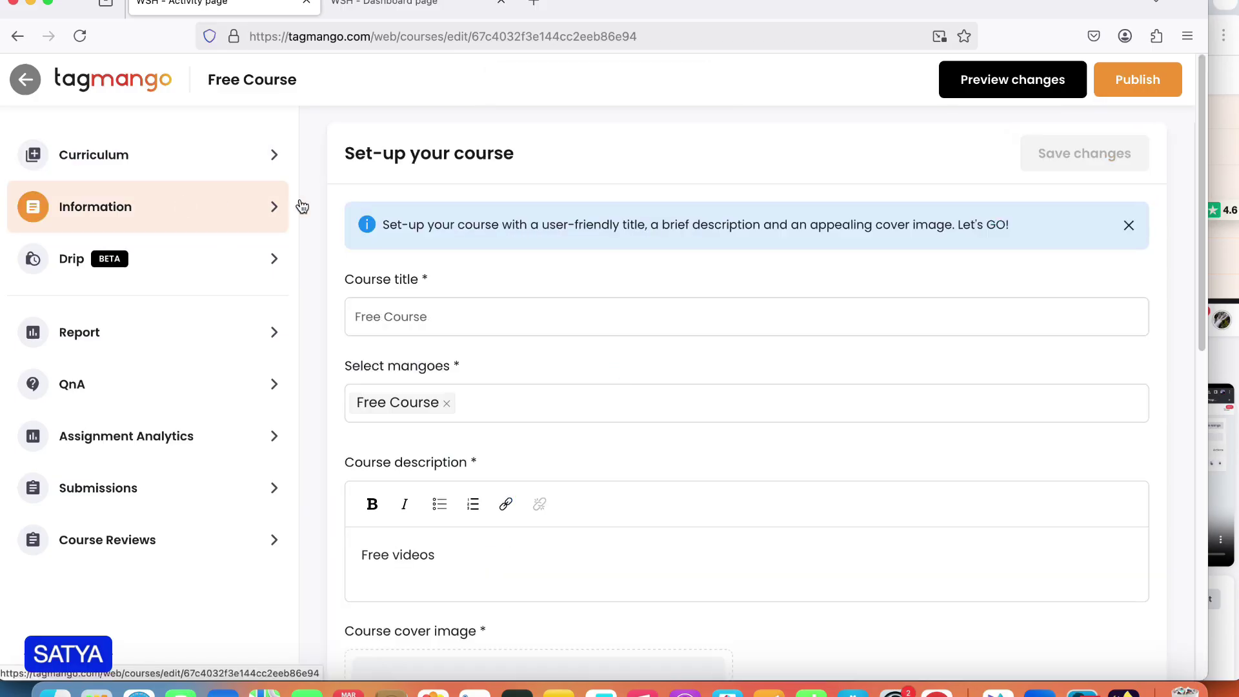
left_click(240, 269)
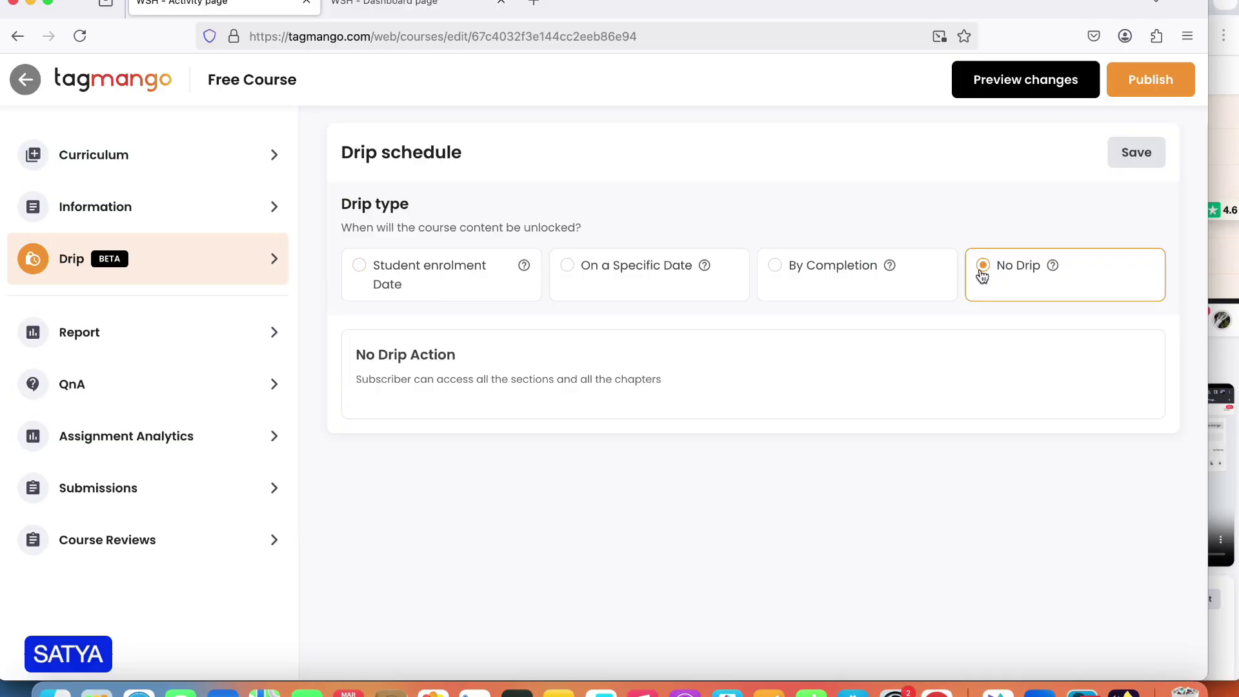
left_click(238, 334)
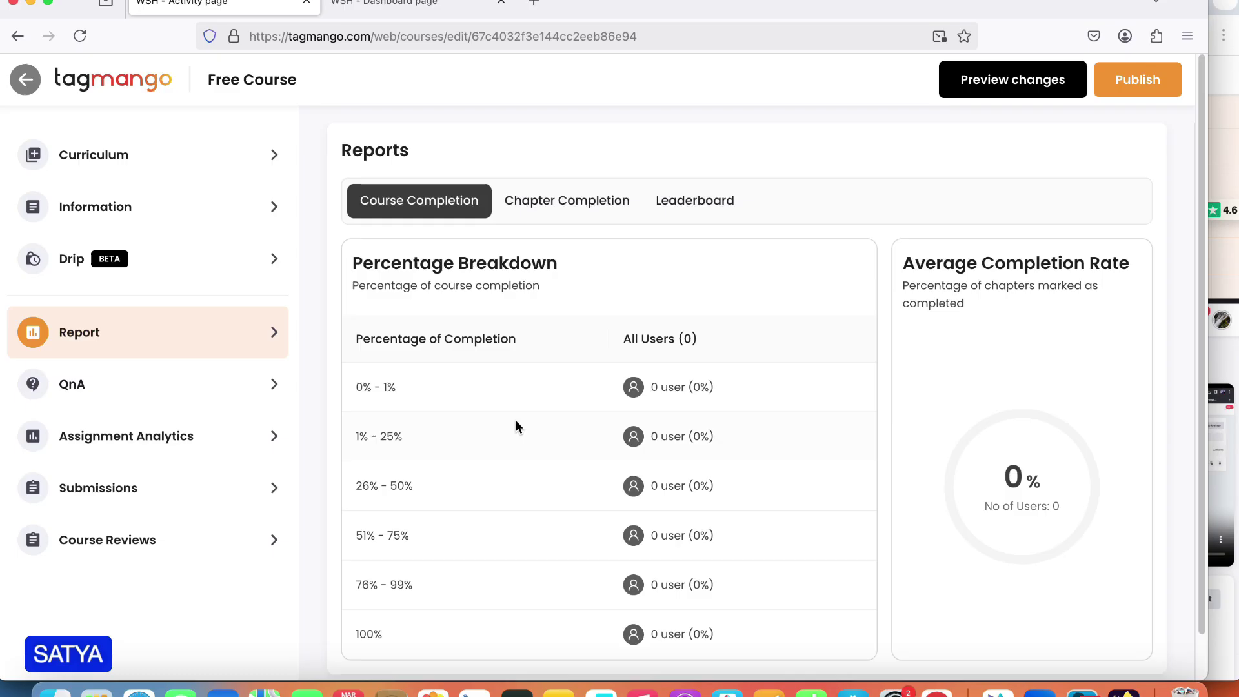
left_click(225, 444)
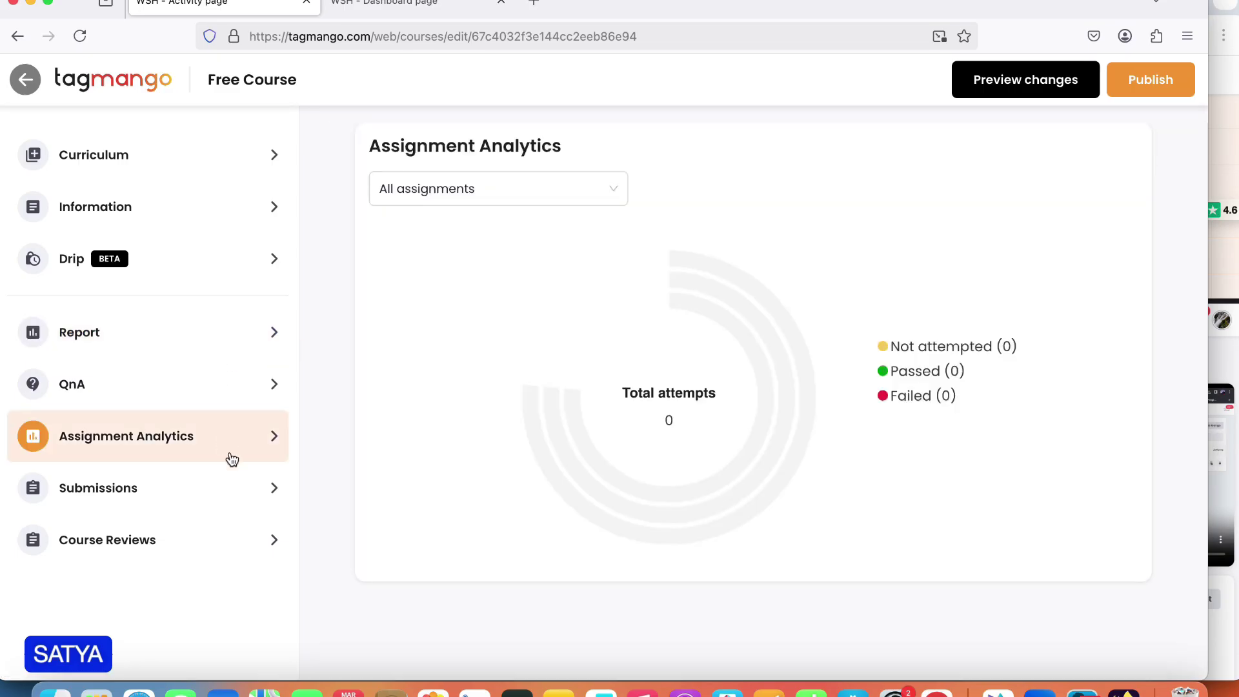
Publish 'Free Course' from the course editor so it lists with one section and two lectures.
left_click(1146, 90)
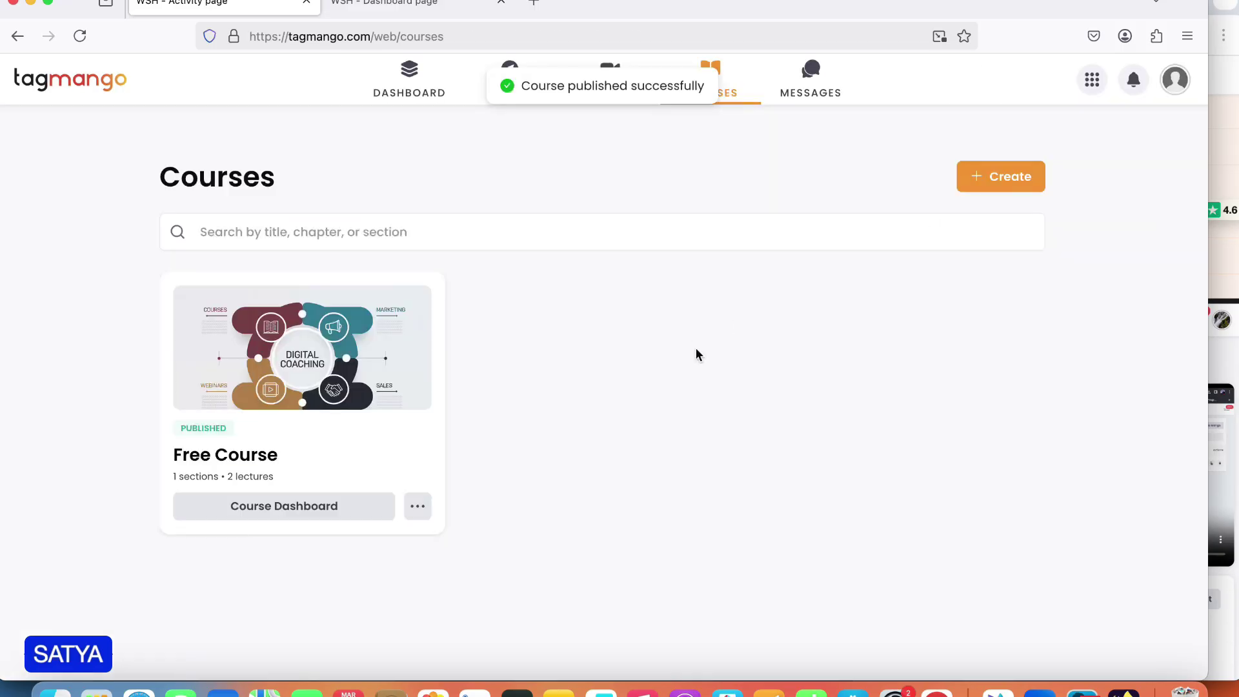